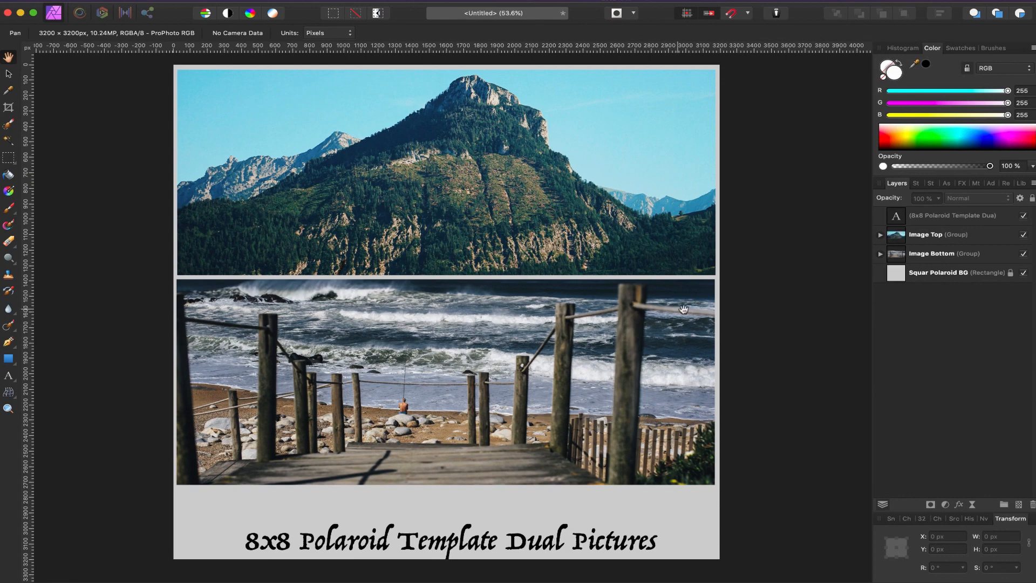
Step: Expand the Image Bottom group down to its nested REPLACE image and select that image
{"action": "left_click", "coordinate": [880, 255]}
{"action": "left_click", "coordinate": [885, 273]}
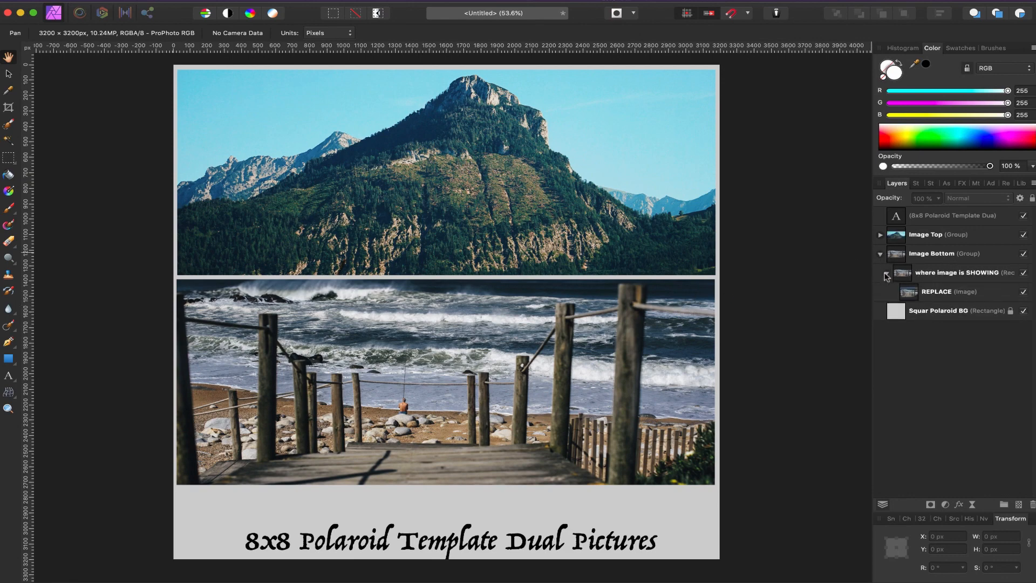
{"action": "left_click", "coordinate": [939, 295]}
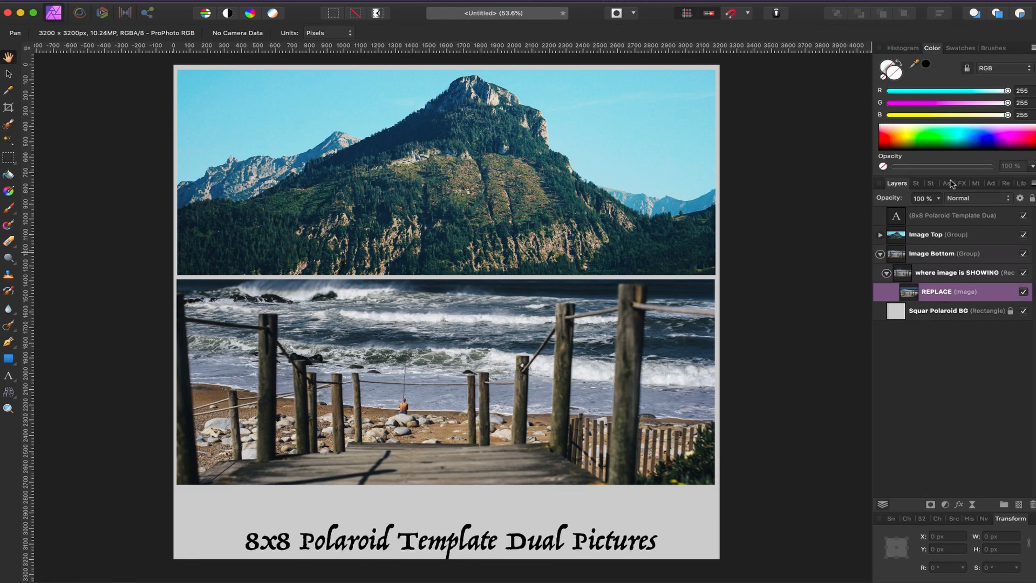
Step: Search the Unsplash stock photos for "landskape"
{"action": "left_click", "coordinate": [931, 185]}
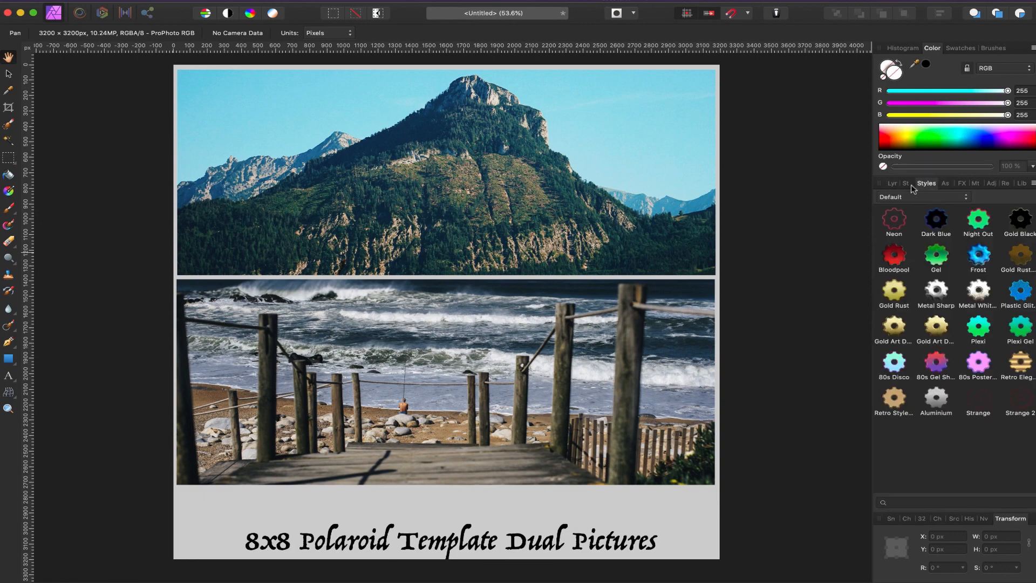
{"action": "left_click", "coordinate": [910, 185]}
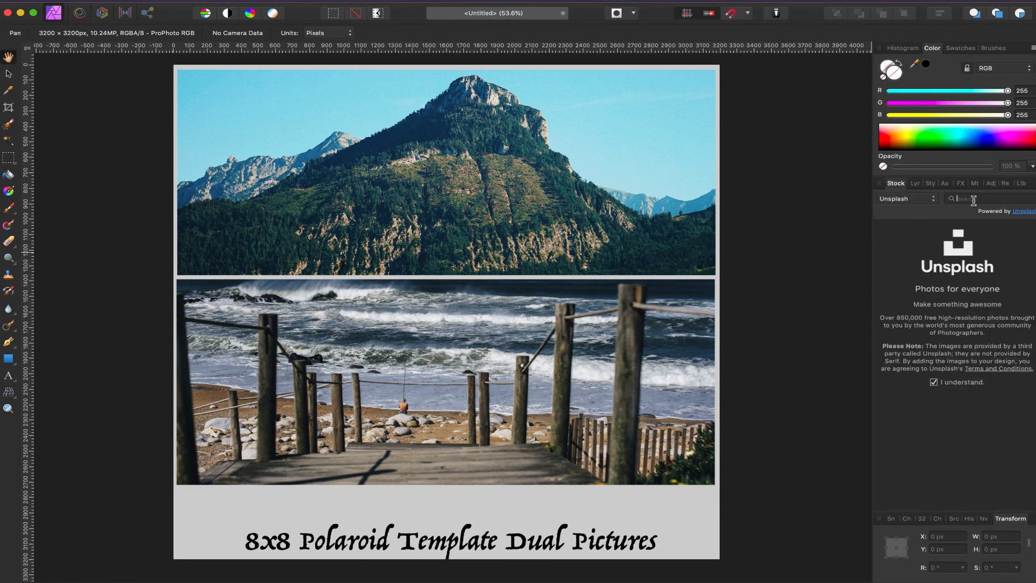
{"action": "type", "text": "lanskape"}
{"action": "key", "text": "Return"}
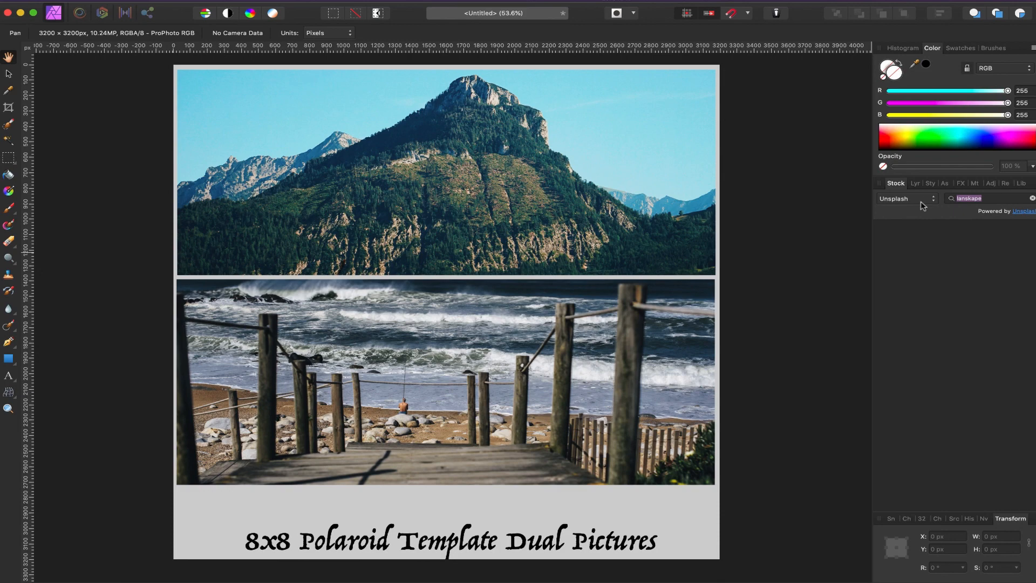
{"action": "type", "text": "landskape"}
{"action": "key", "text": "Return"}
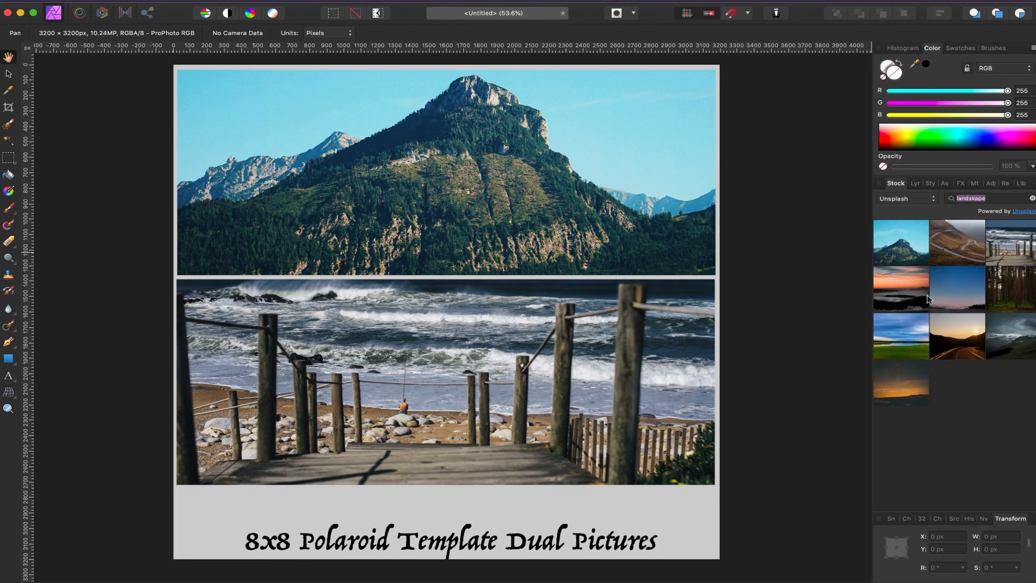
Step: Add the starry dusk sky stock photo from the search results to the document and dismiss its photo credit
{"action": "left_click_drag", "start_coordinate": [956, 294], "coordinate": [494, 327]}
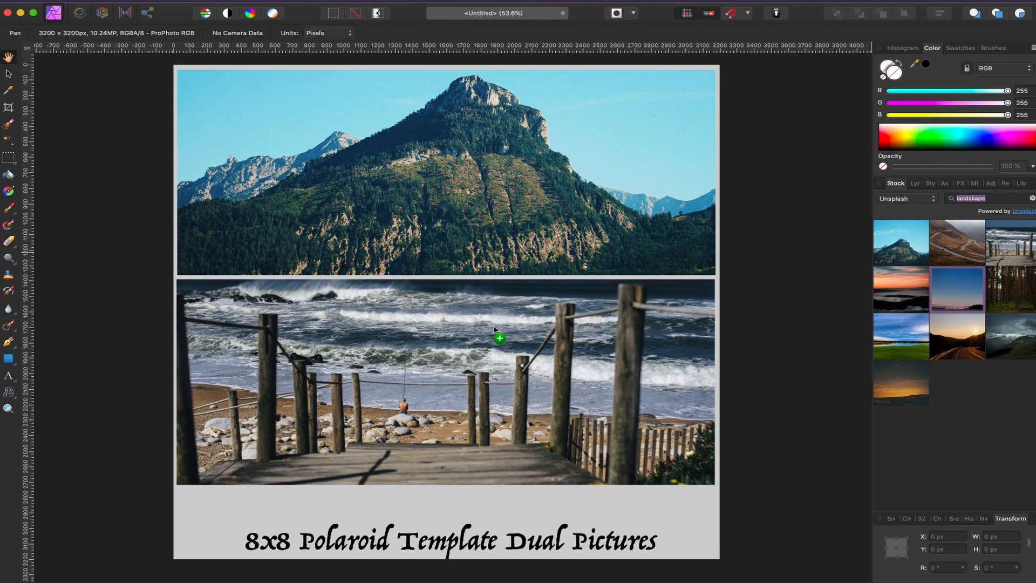
{"action": "left_click_drag", "start_coordinate": [494, 327], "coordinate": [547, 322]}
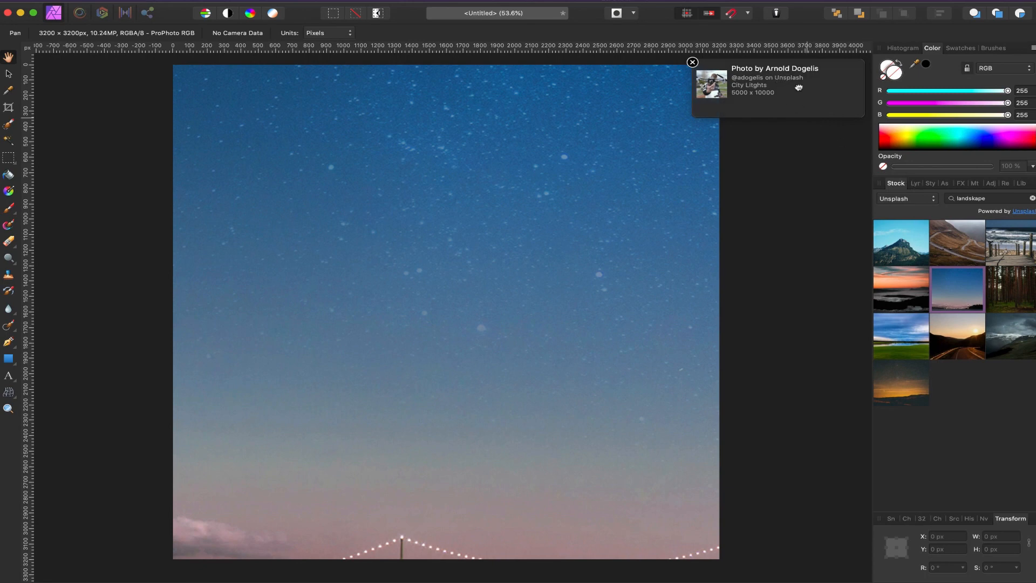
{"action": "left_click", "coordinate": [915, 184]}
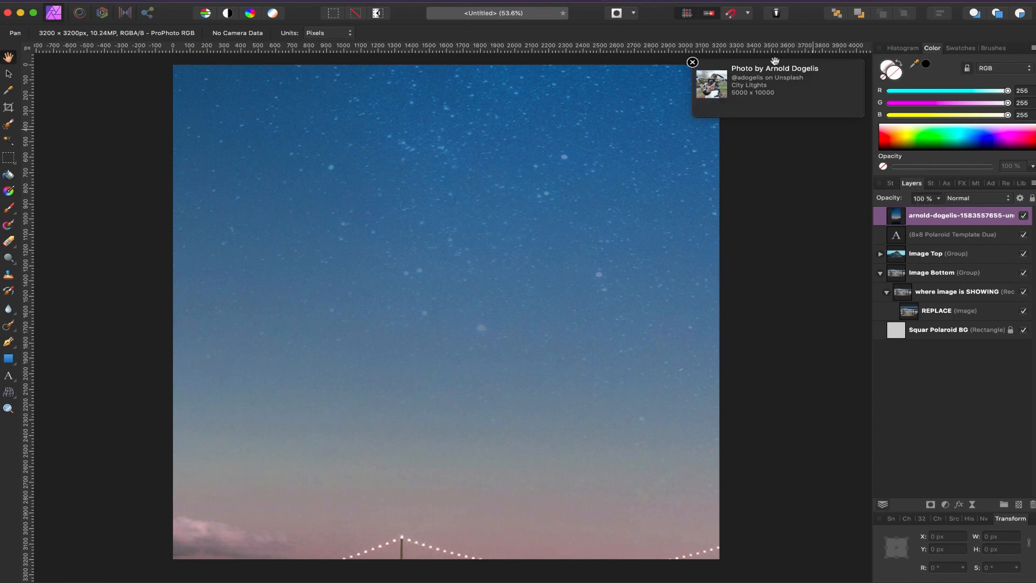
{"action": "left_click", "coordinate": [692, 62]}
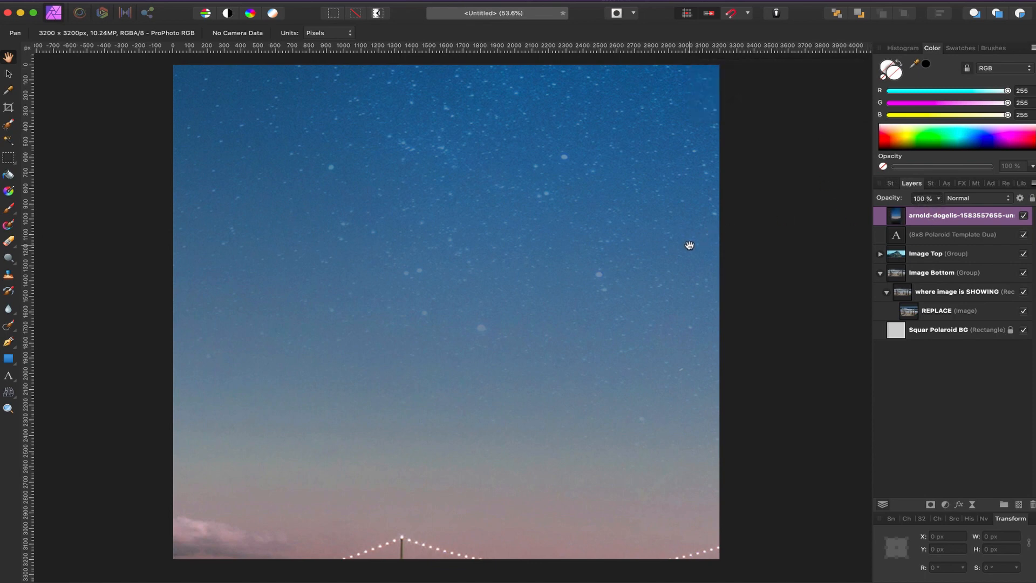
Step: Scale the dusk sky photo down to about 2097 × 4194 px and move it over the bottom picture area
{"action": "key", "text": "super+minus"}
{"action": "key", "text": "super+minus"}
{"action": "key", "text": "super+minus"}
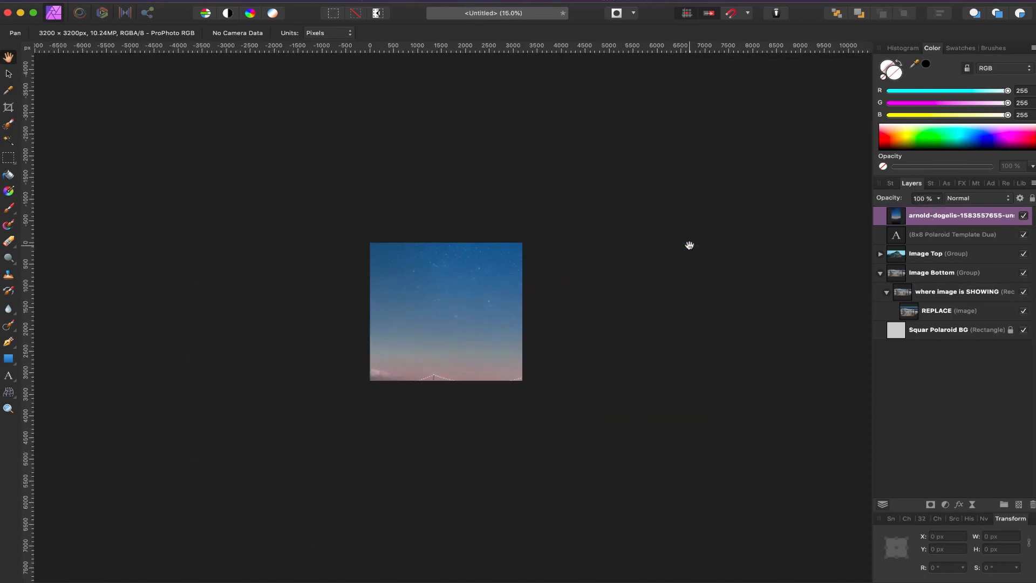
{"action": "key", "text": "v"}
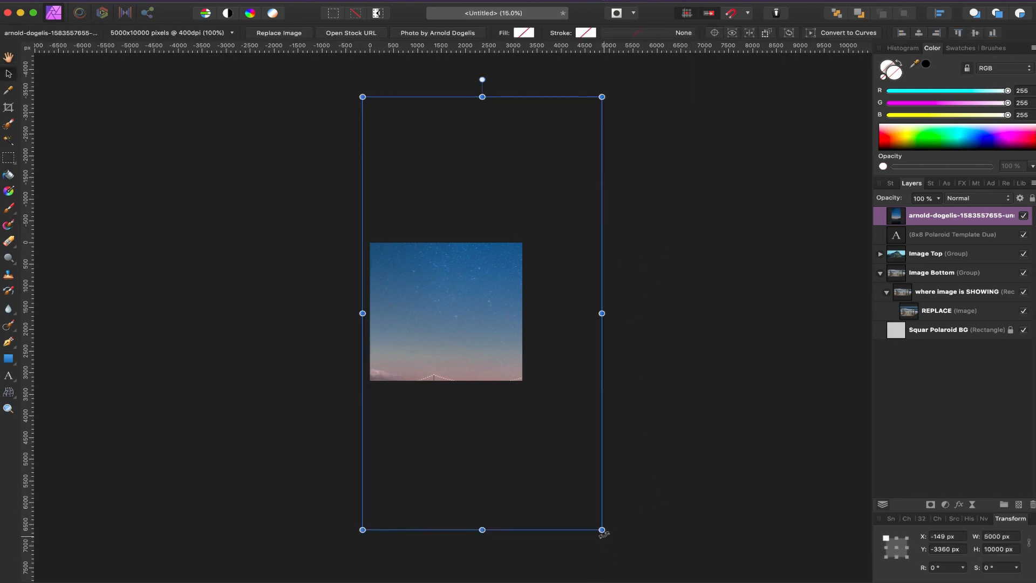
{"action": "left_click_drag", "start_coordinate": [602, 530], "coordinate": [538, 403]}
{"action": "left_click_drag", "start_coordinate": [502, 343], "coordinate": [442, 339]}
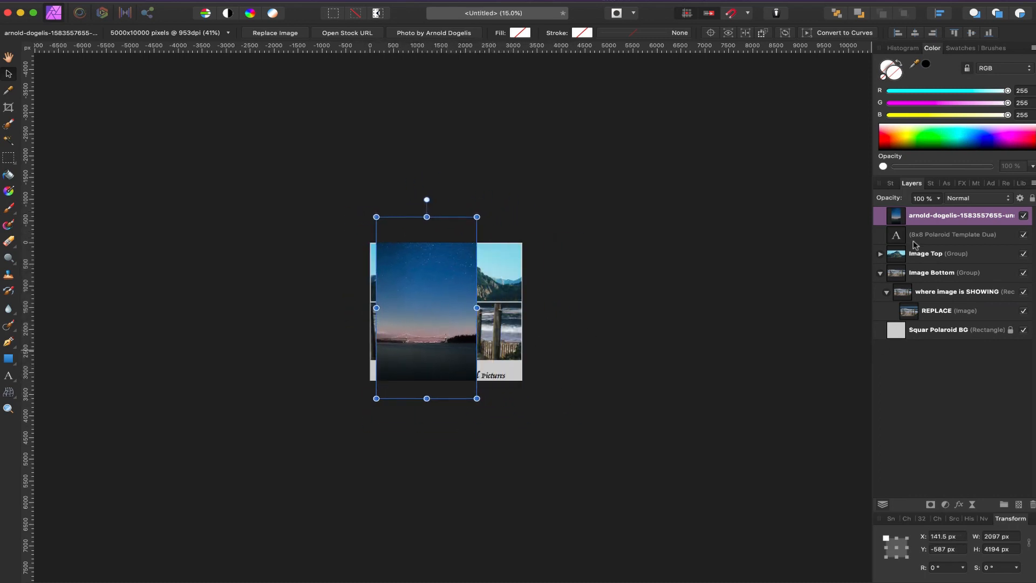
Step: Nest the dusk photo inside the "where image is SHOWING" rectangle, widen it to about 3837 px and lower it so the bridge sits near the frame's bottom edge
{"action": "left_click_drag", "start_coordinate": [902, 218], "coordinate": [931, 320]}
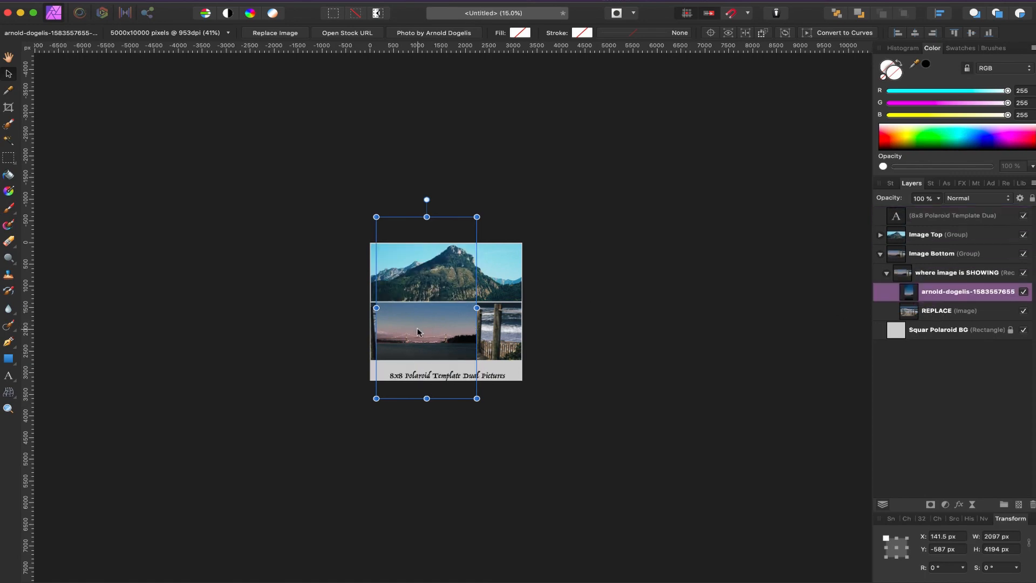
{"action": "key", "text": "super+0"}
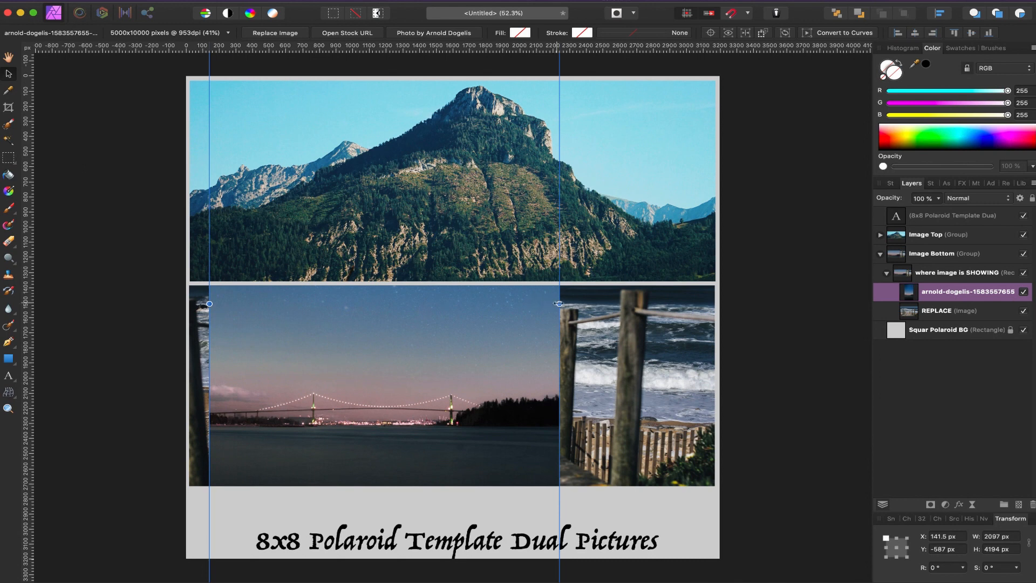
{"action": "left_click_drag", "start_coordinate": [557, 304], "coordinate": [786, 304]}
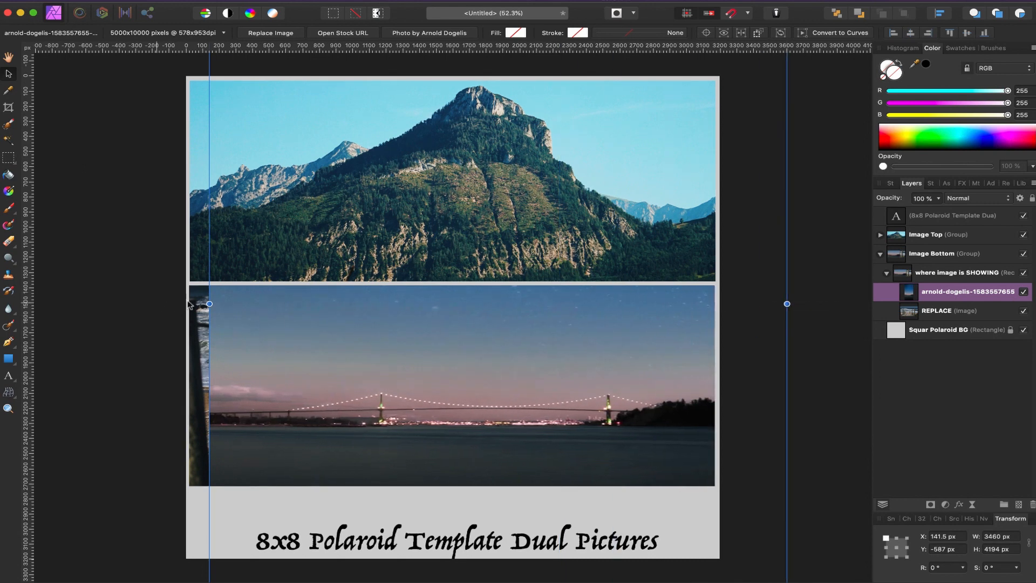
{"action": "left_click_drag", "start_coordinate": [209, 304], "coordinate": [144, 303]}
{"action": "left_click_drag", "start_coordinate": [375, 385], "coordinate": [383, 434]}
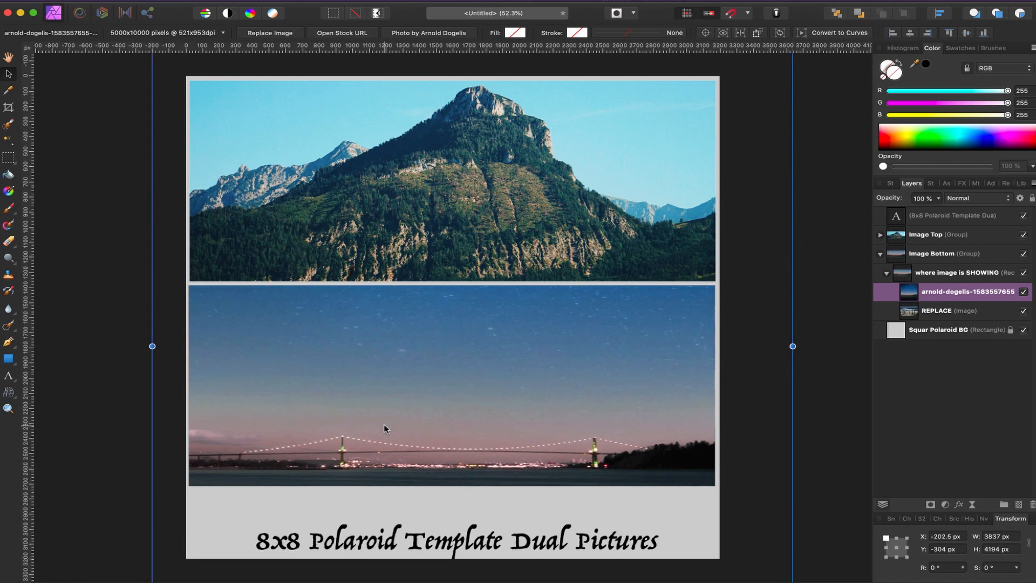
{"action": "left_click", "coordinate": [833, 333]}
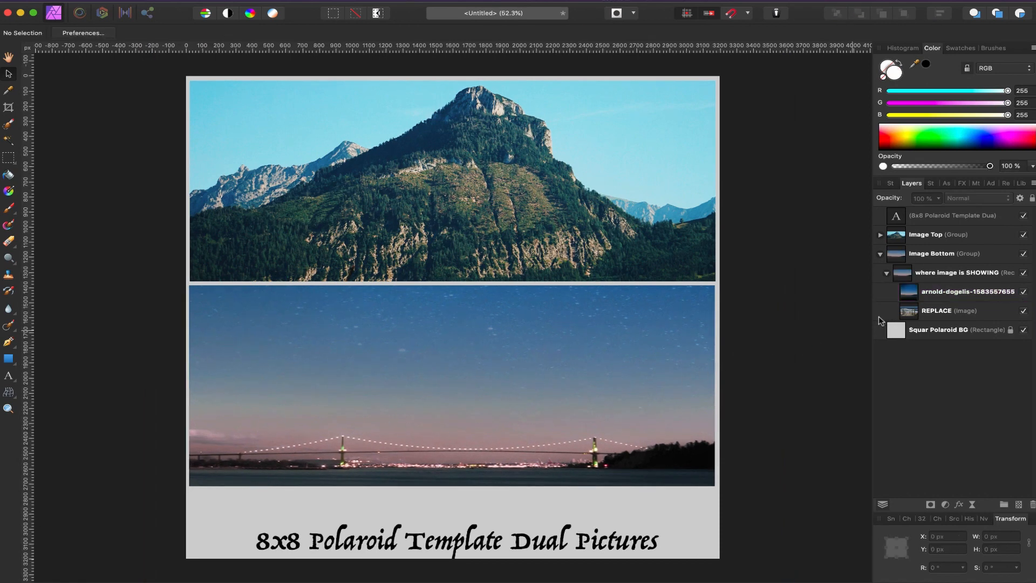
Step: Delete the dusk photo layer from inside the "where image is SHOWING" rectangle and clear the selection
{"action": "scroll", "coordinate": [808, 253], "scroll_direction": "down", "scroll_amount": 3}
{"action": "scroll", "coordinate": [808, 253], "scroll_direction": "up", "scroll_amount": 3}
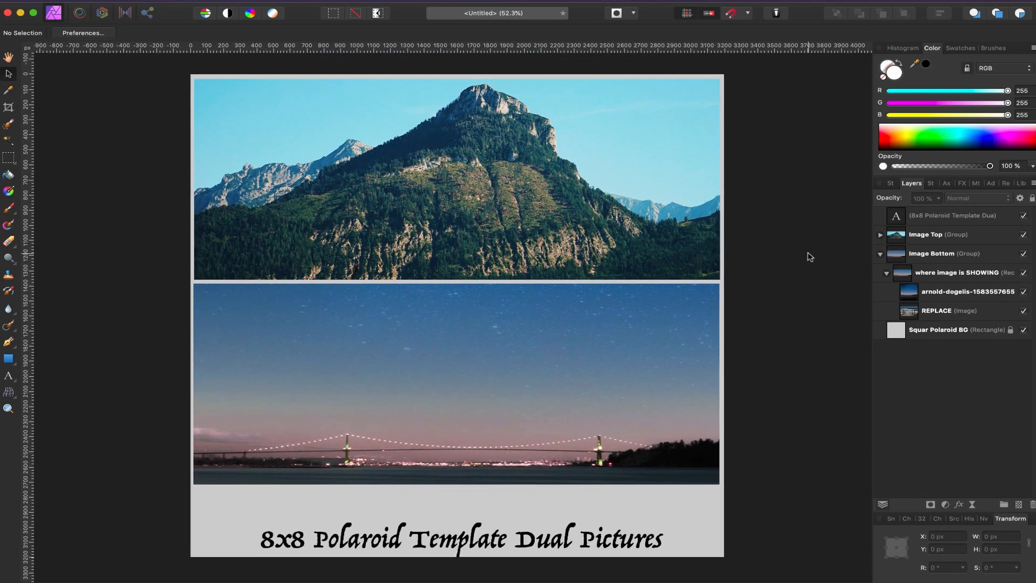
{"action": "left_click", "coordinate": [934, 295]}
{"action": "key", "text": "Delete"}
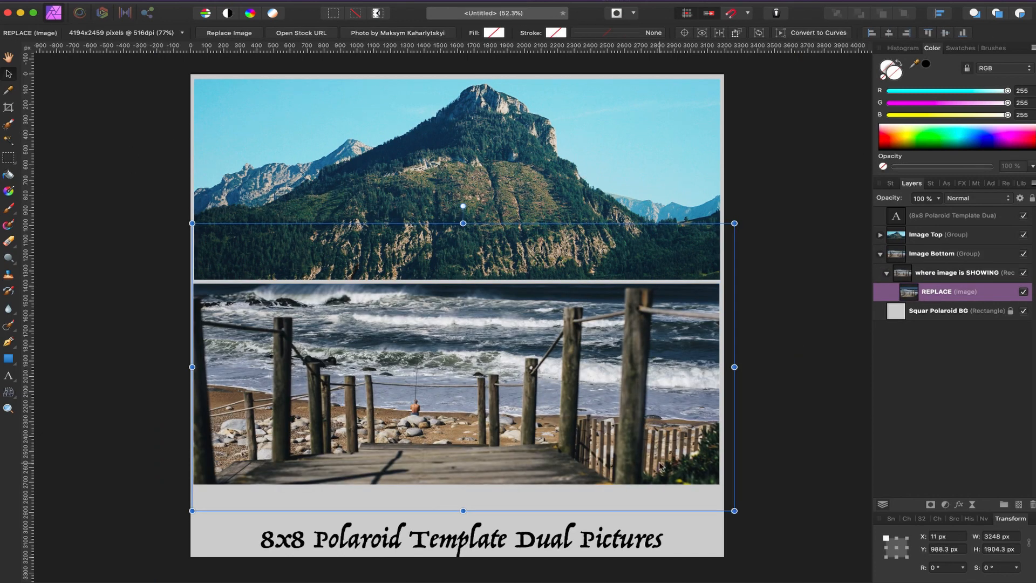
{"action": "left_click", "coordinate": [776, 279]}
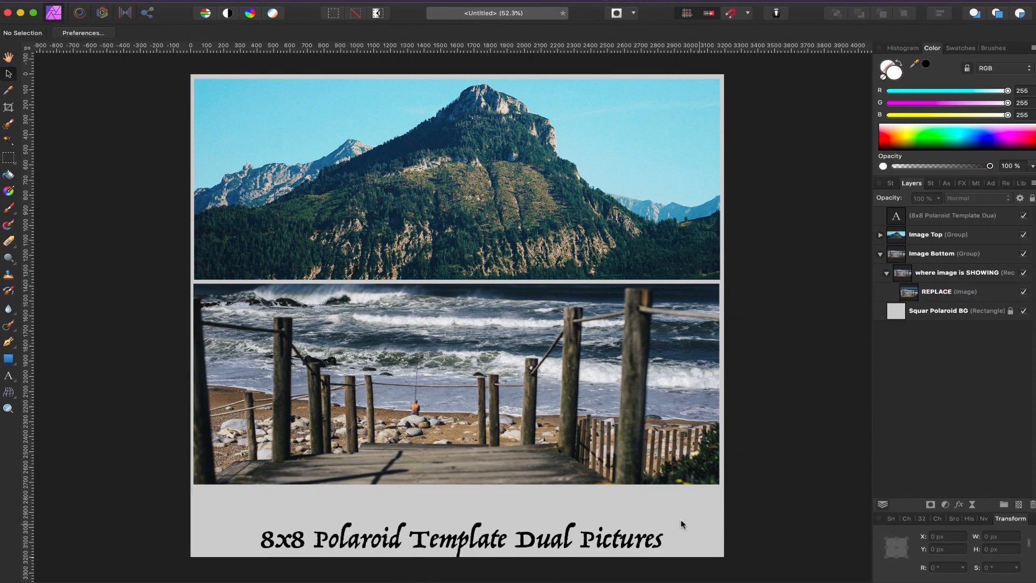
Step: Create a new 3200 × 3200 px document at 400 DPI in RGB/8 with the ProPhoto RGB profile and a transparent background
{"action": "left_click", "coordinate": [81, 1]}
{"action": "left_click", "coordinate": [92, 9]}
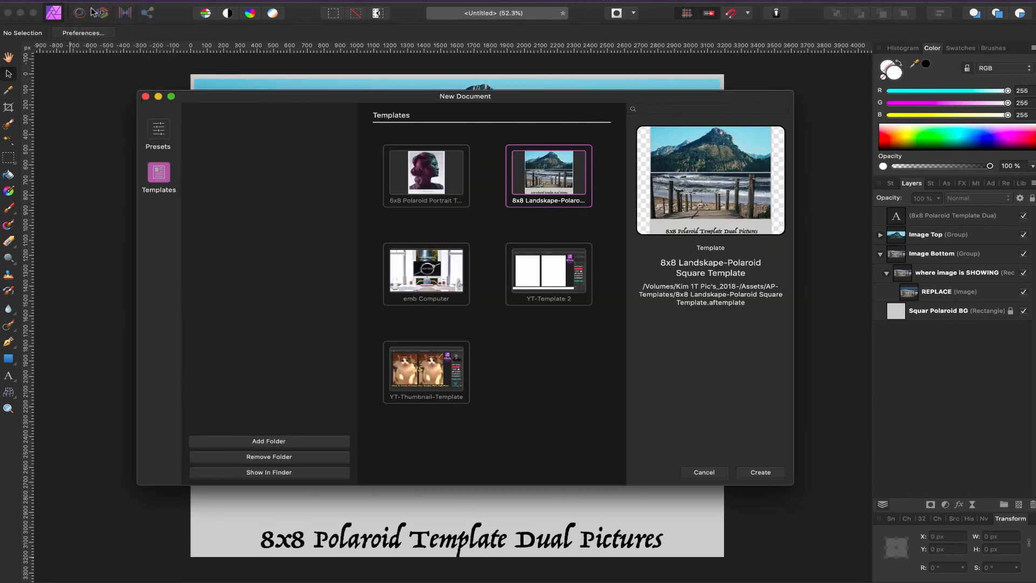
{"action": "left_click", "coordinate": [157, 137]}
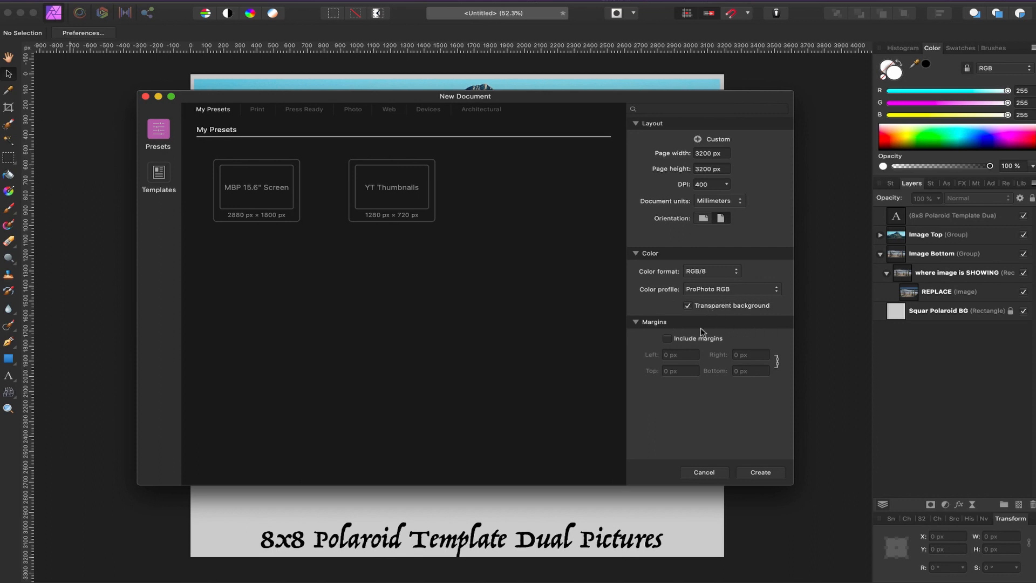
{"action": "left_click", "coordinate": [765, 476]}
{"action": "left_click", "coordinate": [30, 48]}
{"action": "left_click", "coordinate": [461, 200]}
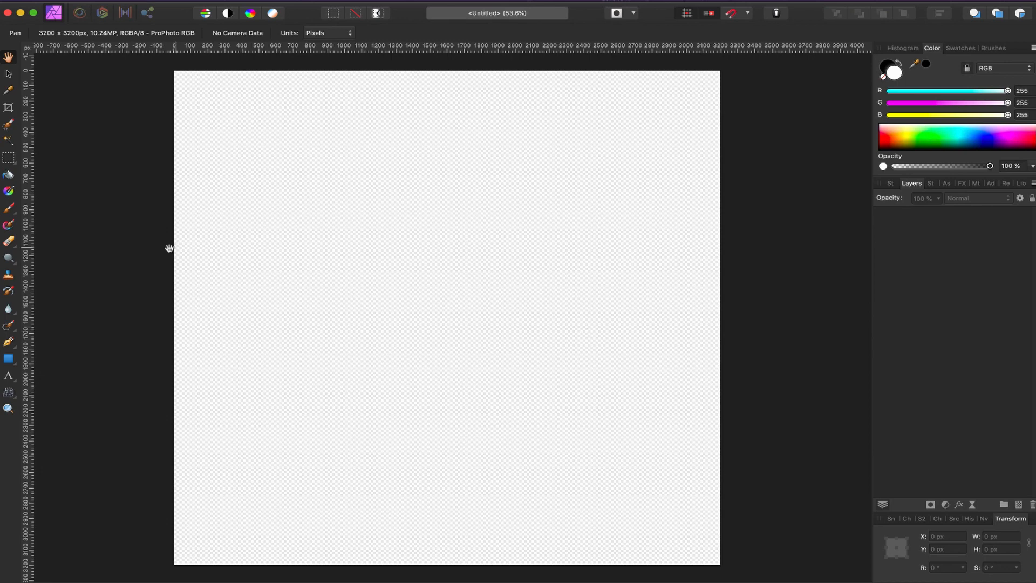
Step: Draw a rectangle about 3254 × 3293 px covering the whole page and name its layer "8x8 Portrait_polaroid BG"
{"action": "left_click", "coordinate": [9, 359]}
{"action": "left_click_drag", "start_coordinate": [166, 63], "coordinate": [725, 431]}
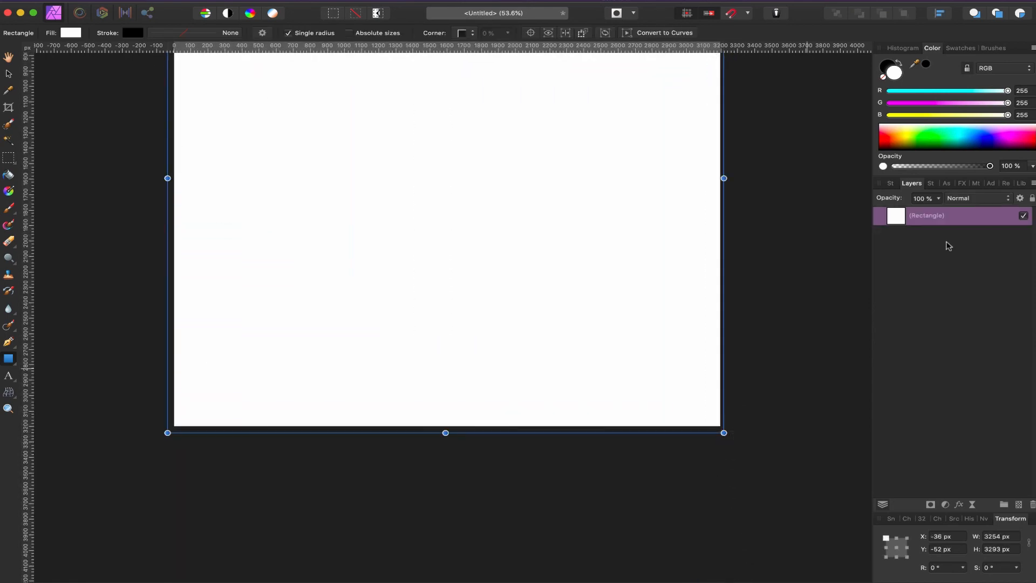
{"action": "double_click", "coordinate": [926, 217]}
{"action": "type", "text": "8x8 Portrait_polaroid BG"}
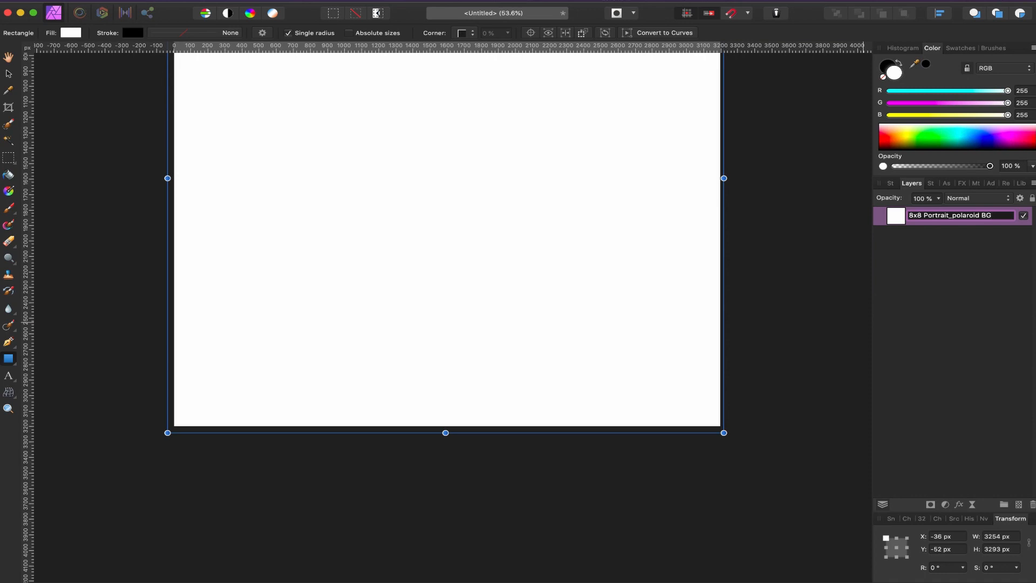
{"action": "left_click", "coordinate": [980, 295]}
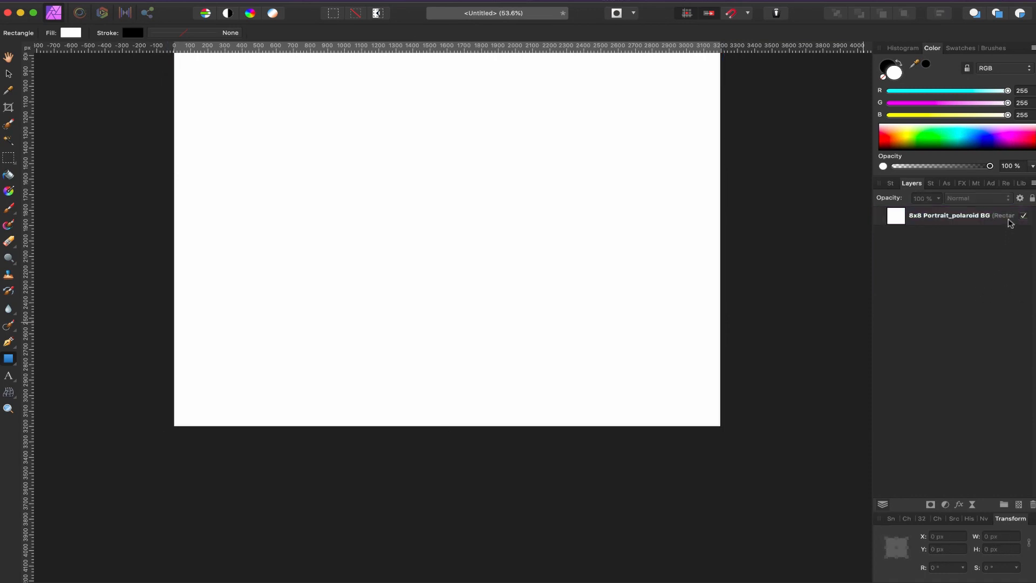
Step: Fill the background rectangle with light grey at lightness 78, then set the stroke colour to none with nothing selected
{"action": "left_click", "coordinate": [889, 219]}
{"action": "scroll", "coordinate": [518, 211], "scroll_direction": "up", "scroll_amount": 5}
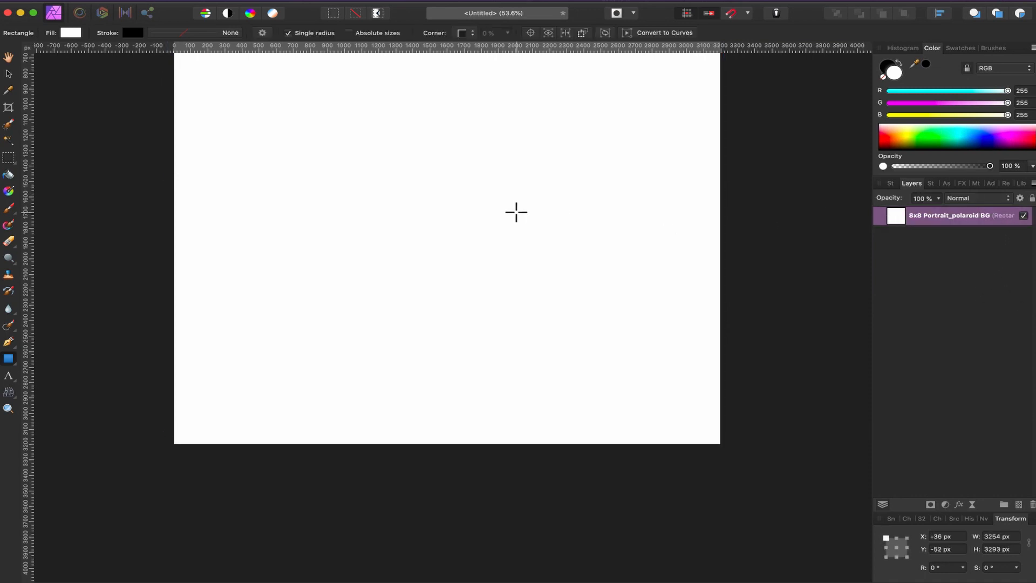
{"action": "scroll", "coordinate": [516, 212], "scroll_direction": "up", "scroll_amount": 2}
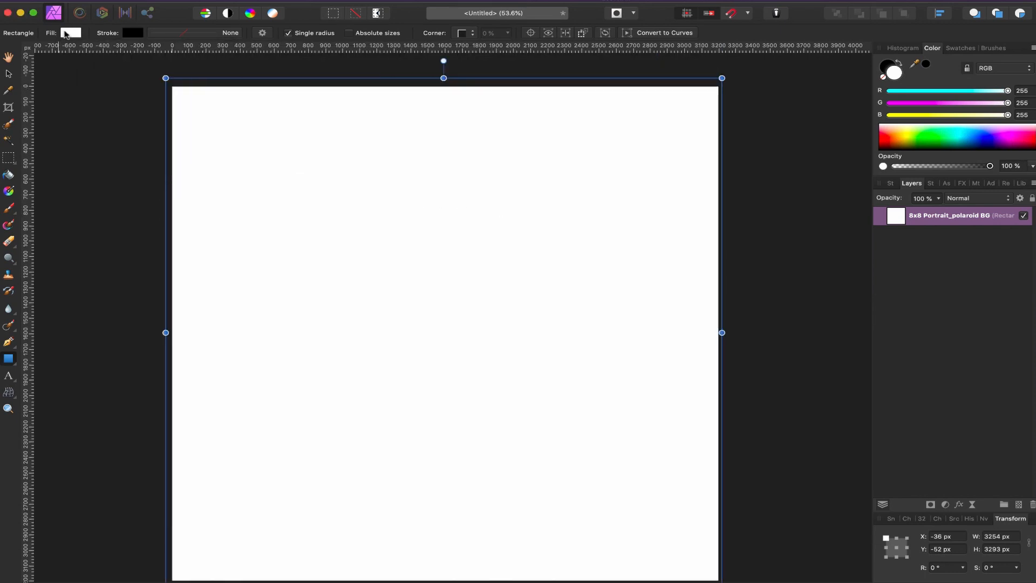
{"action": "left_click", "coordinate": [66, 33]}
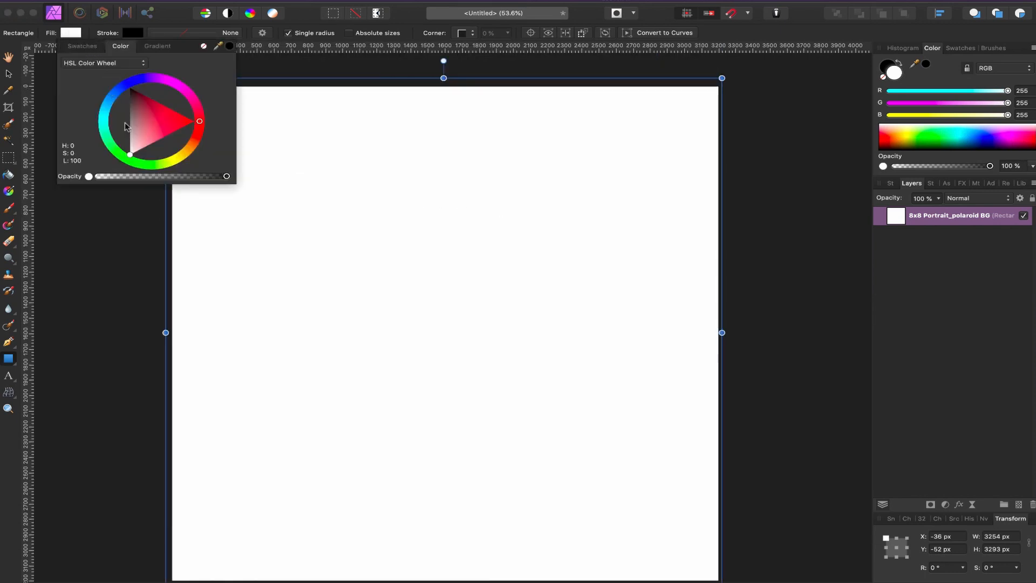
{"action": "left_click_drag", "start_coordinate": [130, 155], "coordinate": [129, 142]}
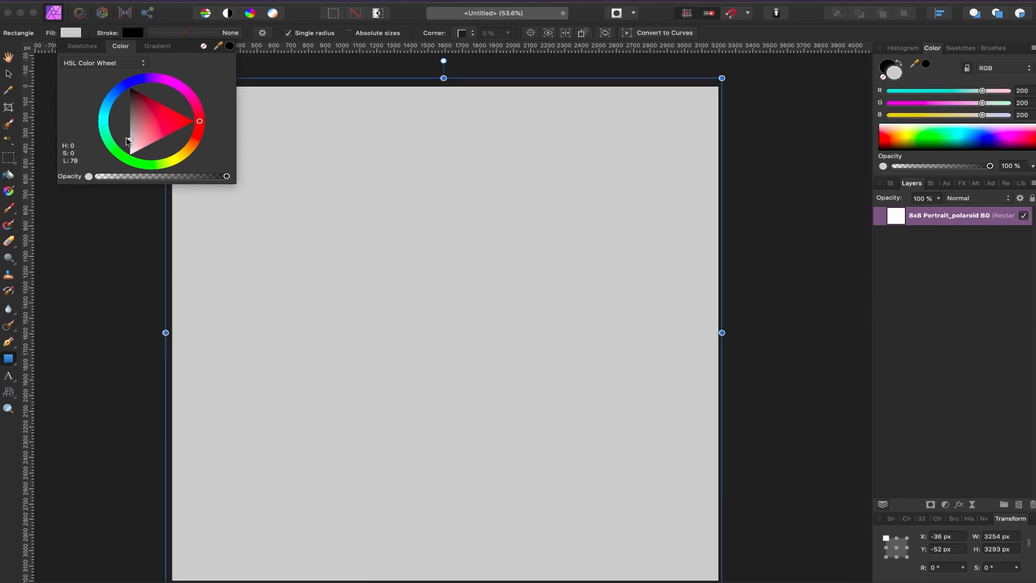
{"action": "left_click", "coordinate": [237, 71]}
{"action": "left_click", "coordinate": [132, 33]}
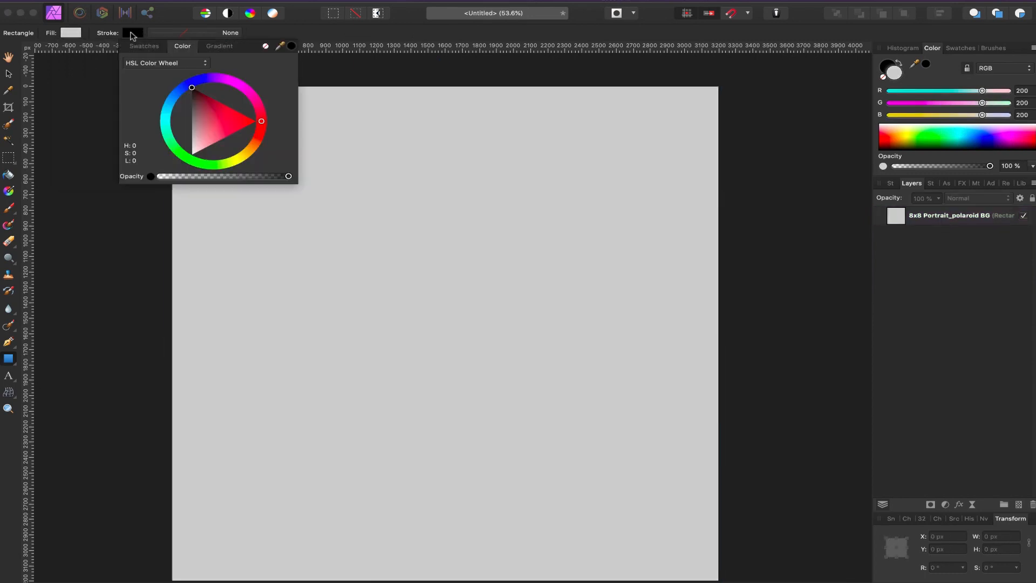
{"action": "left_click", "coordinate": [265, 48]}
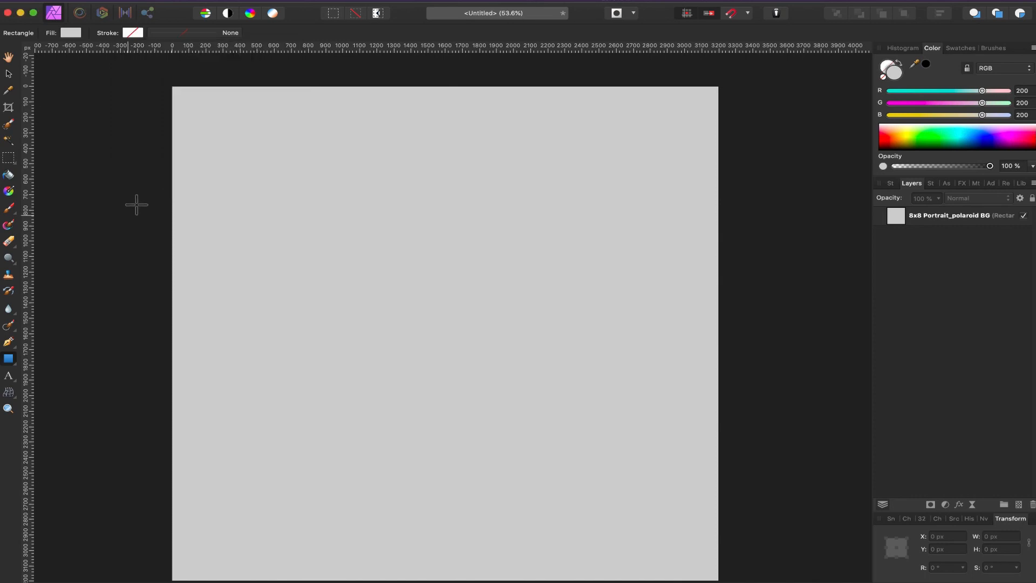
Step: Lock the "8x8 Portrait_polaroid BG" layer and clear the selection
{"action": "key", "text": "v"}
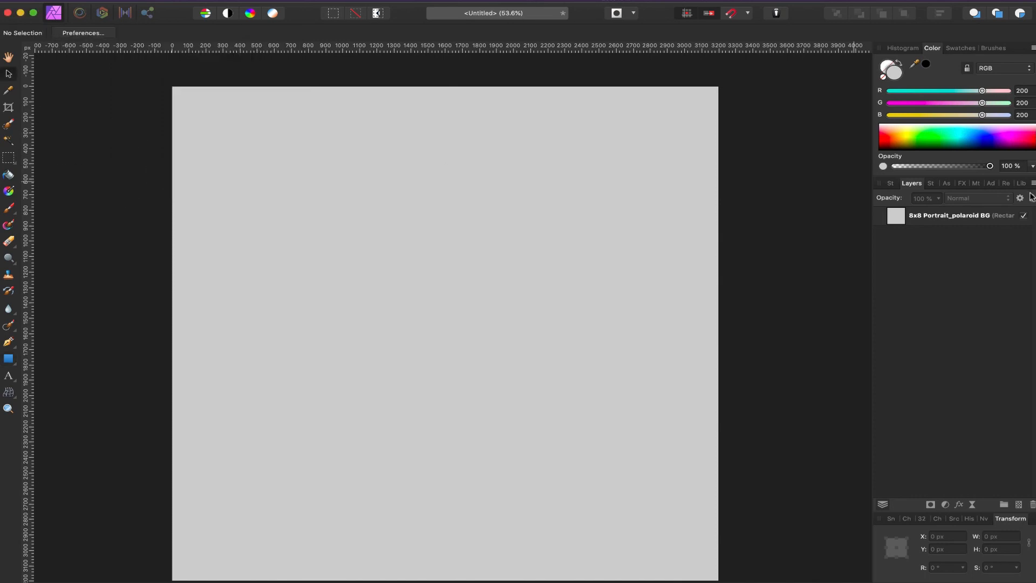
{"action": "left_click", "coordinate": [996, 221]}
{"action": "left_click", "coordinate": [1032, 199]}
{"action": "left_click", "coordinate": [758, 244]}
{"action": "scroll", "coordinate": [781, 238], "scroll_direction": "down", "scroll_amount": 2}
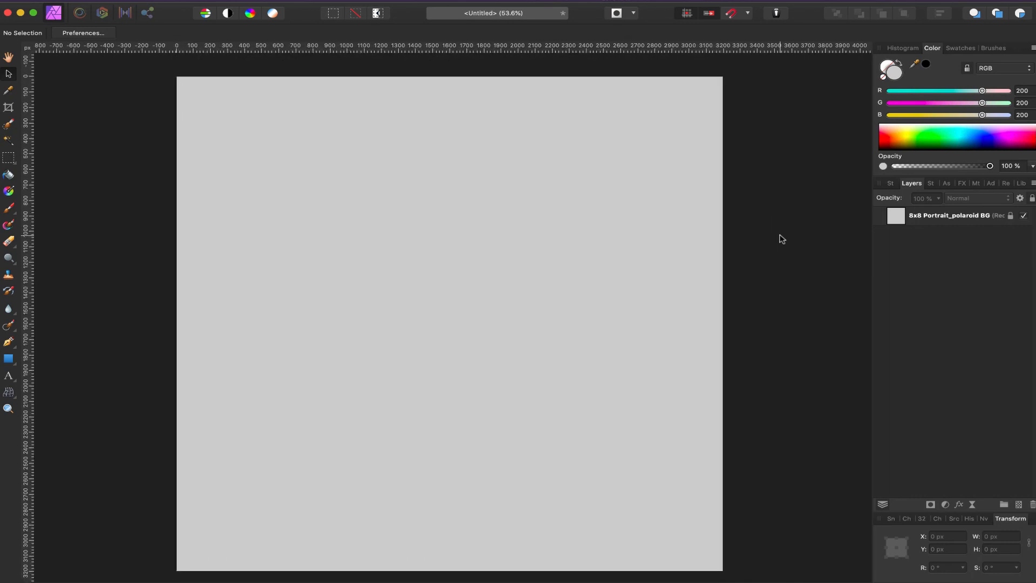
Step: Draw a white, strokeless rectangle about 1549 × 2615 px at about X 39, Y 41 px in the page's upper-left area
{"action": "key", "text": "super+minus"}
{"action": "key", "text": "super+minus"}
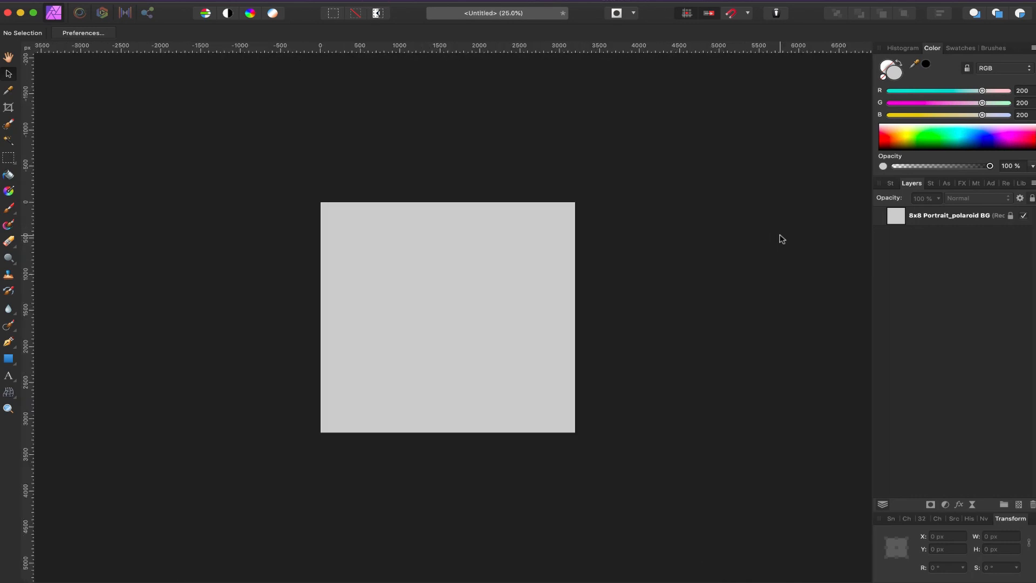
{"action": "key", "text": "super+plus"}
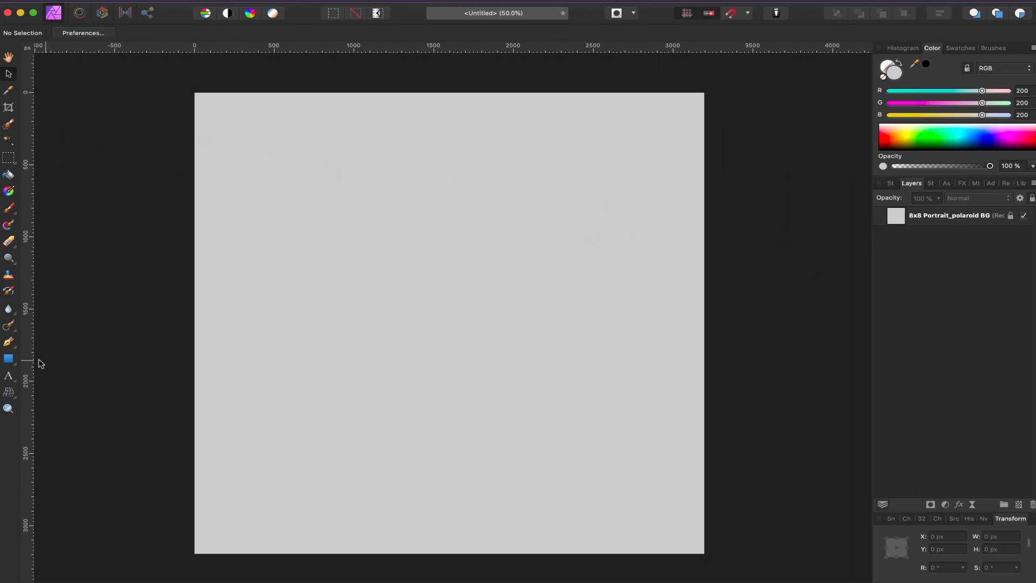
{"action": "left_click", "coordinate": [8, 360]}
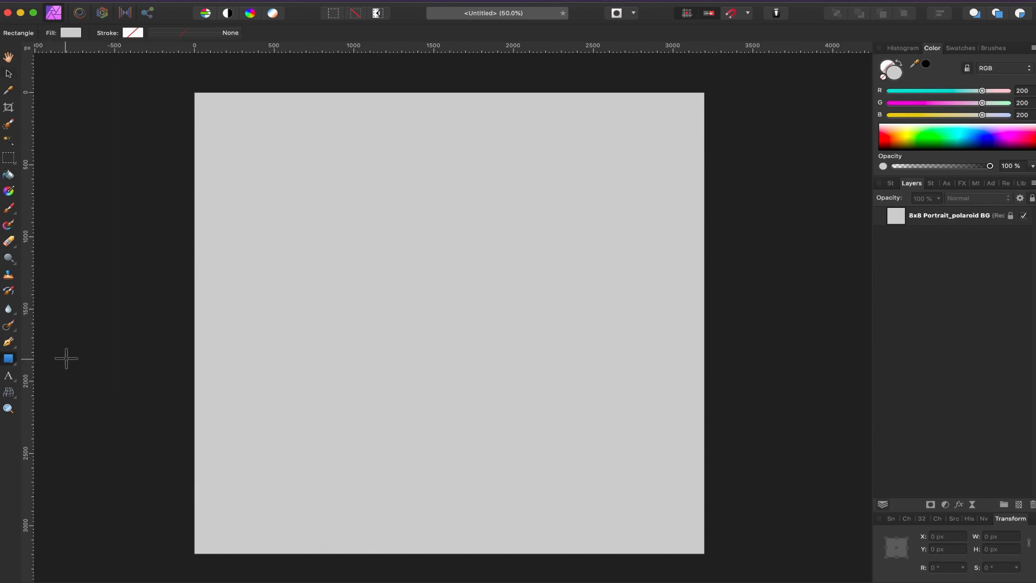
{"action": "left_click", "coordinate": [71, 34]}
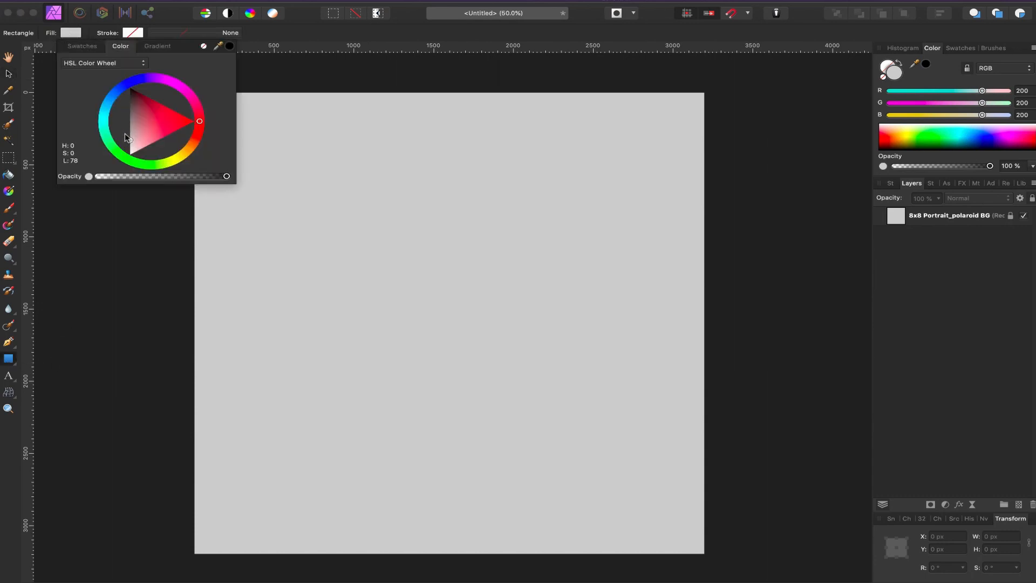
{"action": "left_click_drag", "start_coordinate": [130, 143], "coordinate": [130, 168]}
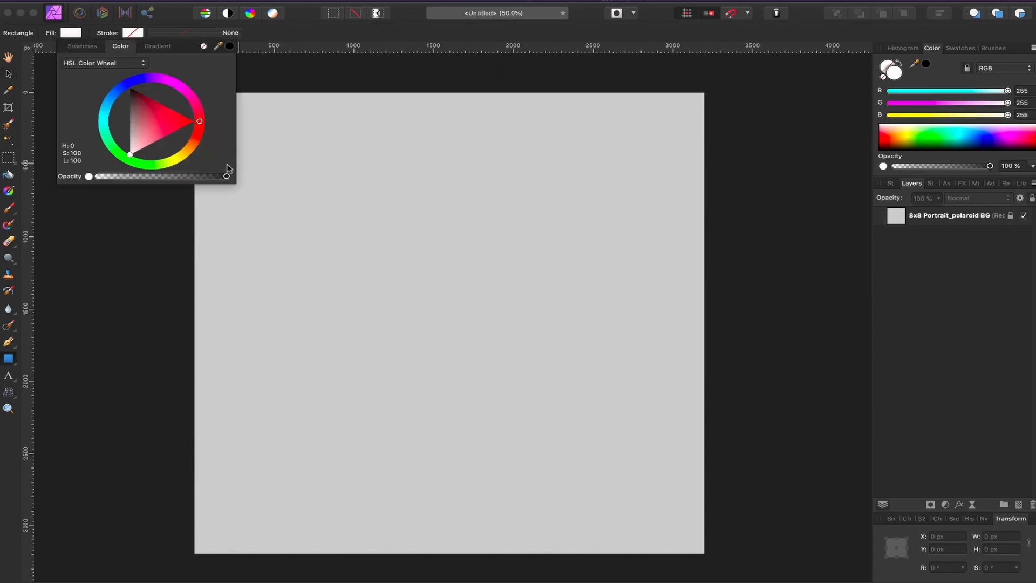
{"action": "left_click", "coordinate": [129, 233]}
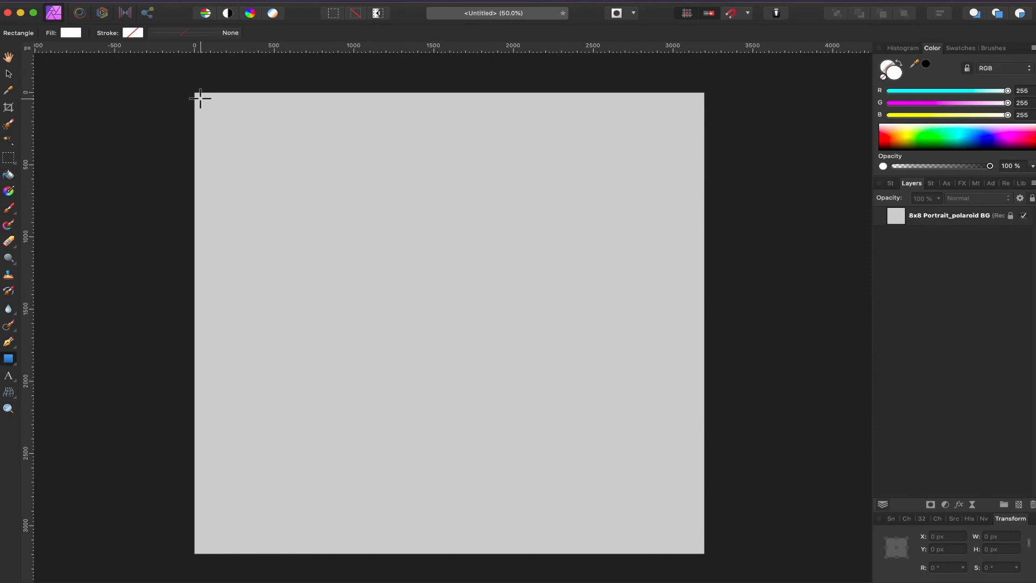
{"action": "left_click_drag", "start_coordinate": [199, 97], "coordinate": [447, 475]}
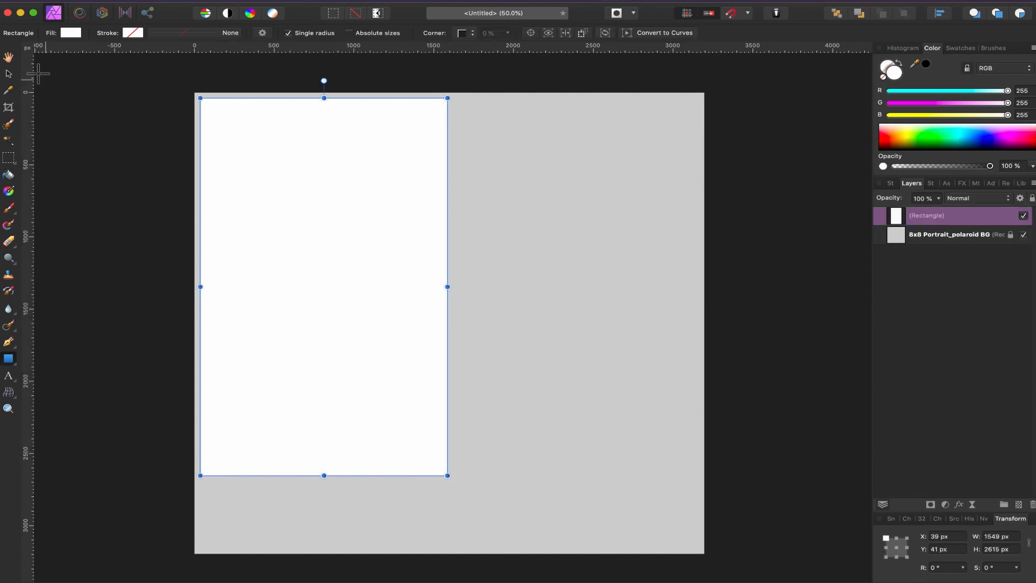
{"action": "left_click", "coordinate": [7, 74]}
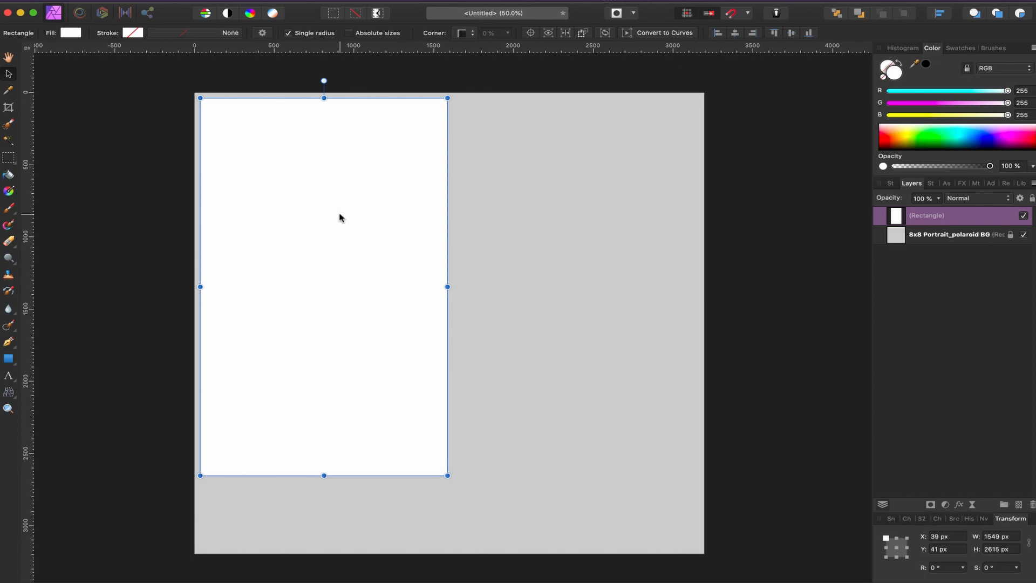
{"action": "key", "text": "super+j"}
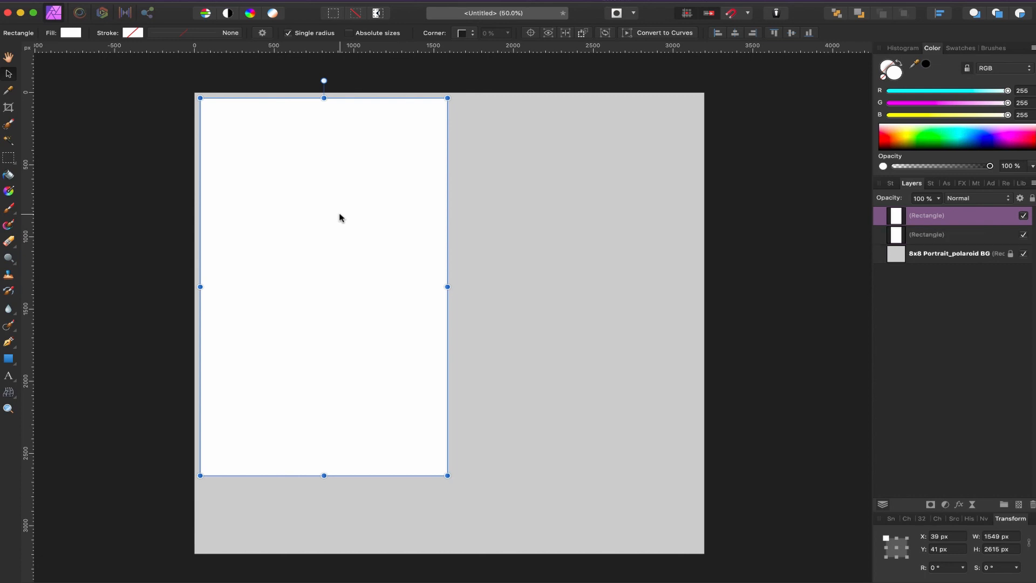
{"action": "left_click_drag", "start_coordinate": [339, 217], "coordinate": [590, 238]}
{"action": "left_click", "coordinate": [750, 262]}
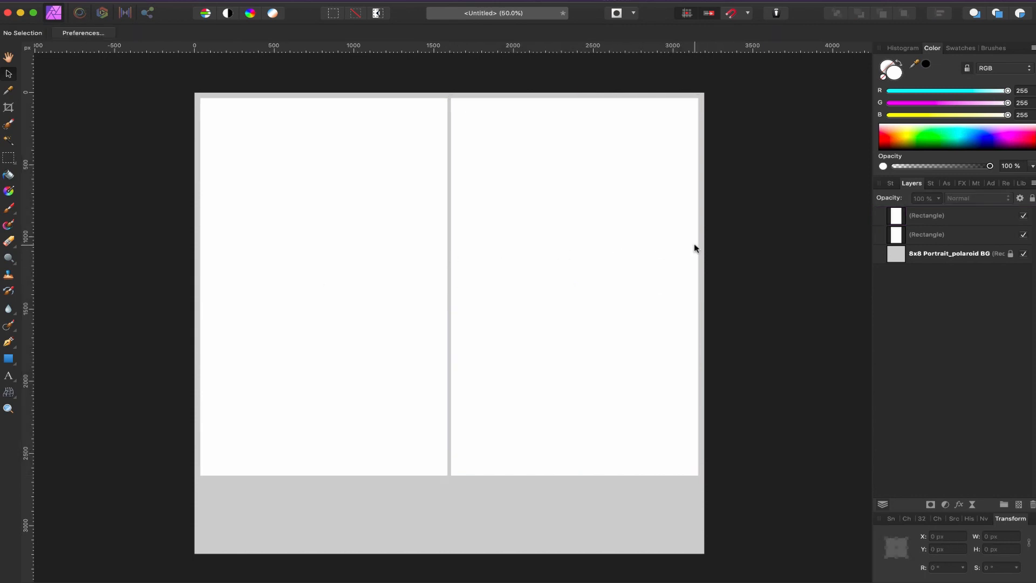
{"action": "left_click", "coordinate": [556, 239]}
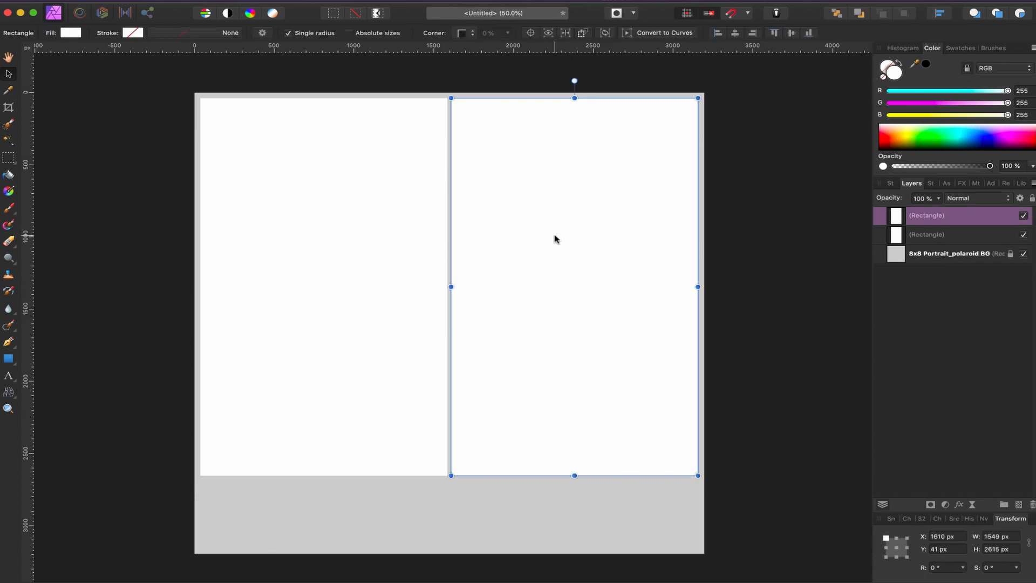
{"action": "key", "text": "Delete"}
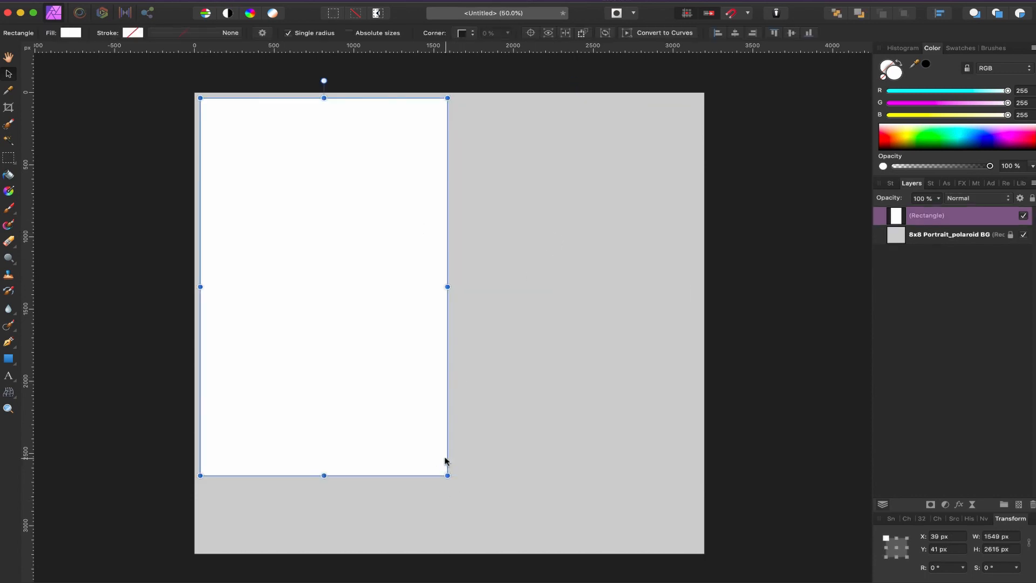
Step: Shrink the white rectangle about its centre to about 1457 × 2441 px and place a level duplicate beside it at about X 1659 px
{"action": "left_click_drag", "start_coordinate": [447, 474], "coordinate": [440, 463]}
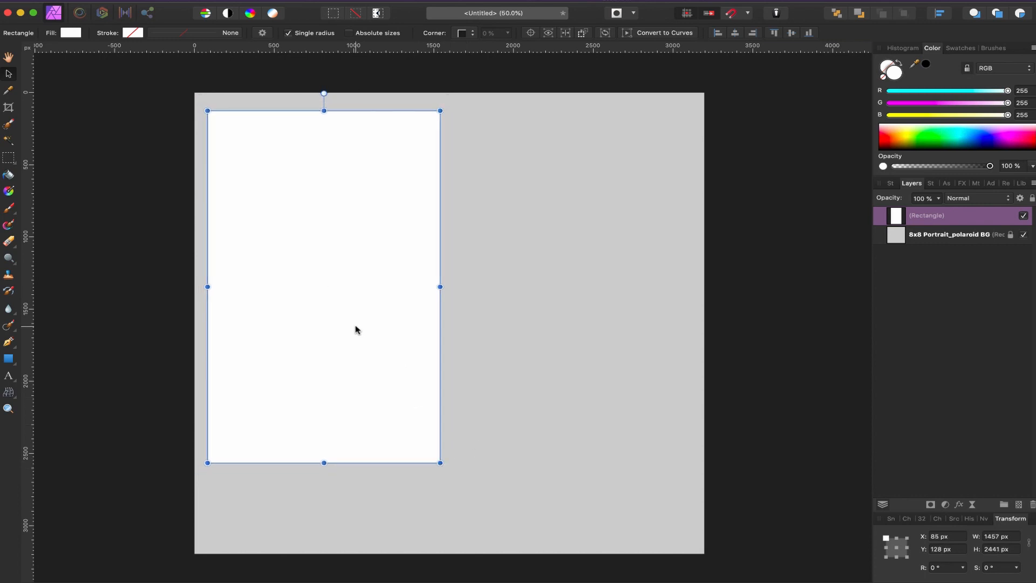
{"action": "key", "text": "super+j"}
{"action": "left_click_drag", "start_coordinate": [355, 330], "coordinate": [606, 336]}
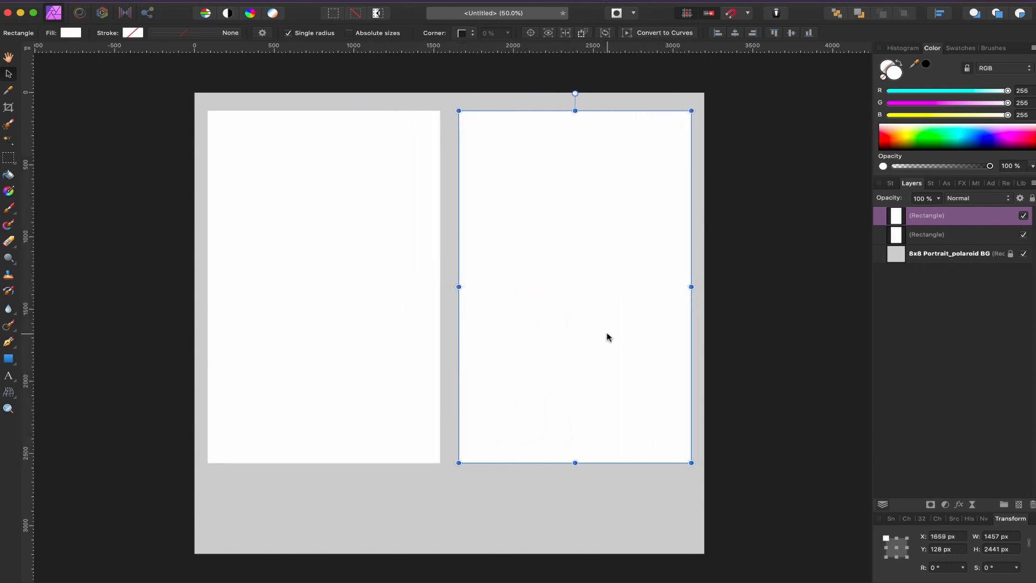
{"action": "left_click", "coordinate": [747, 294]}
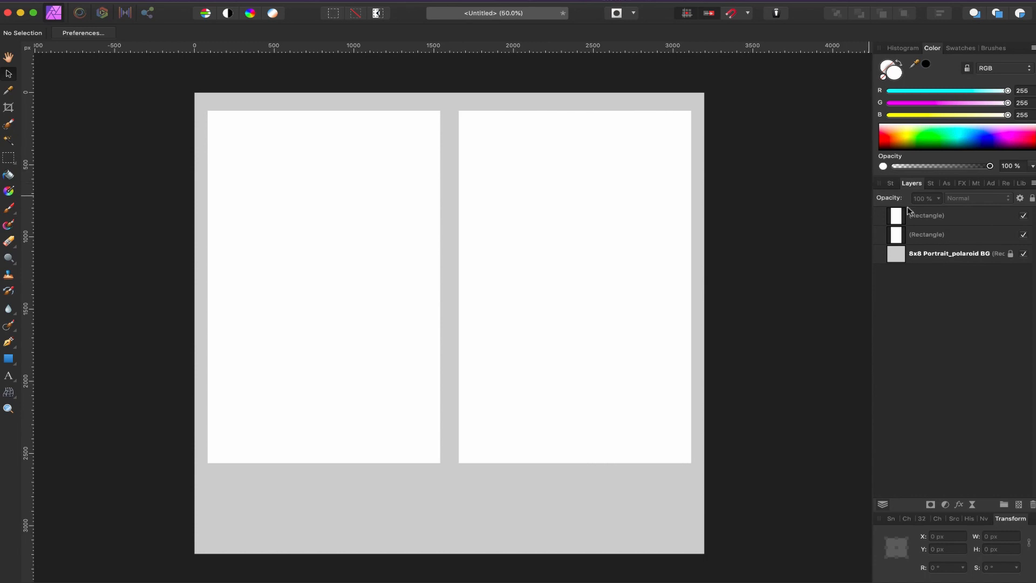
Step: Put the left white rectangle in its own group and name the group "Image LHS"
{"action": "left_click", "coordinate": [933, 239]}
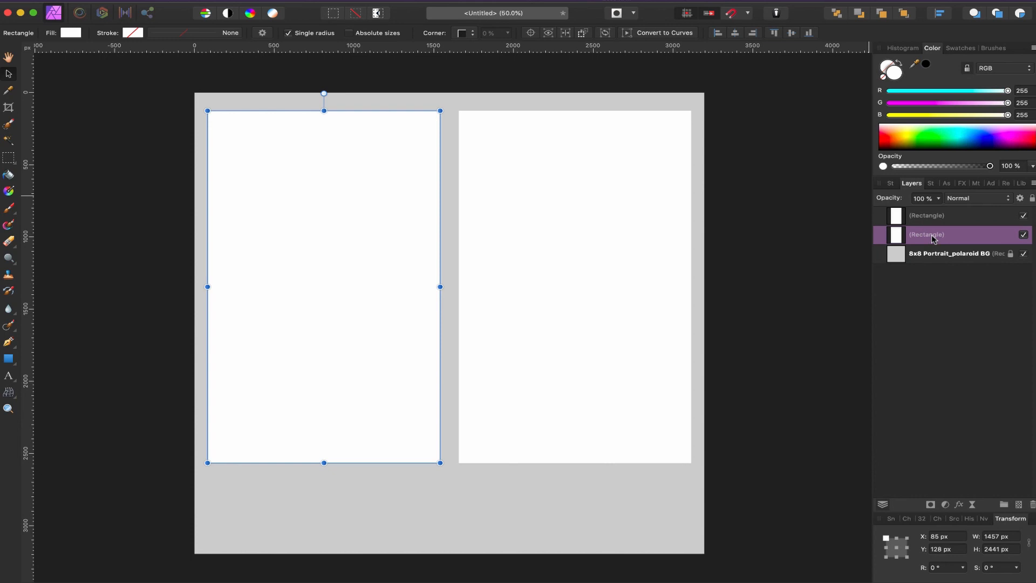
{"action": "key", "text": "super+g"}
{"action": "double_click", "coordinate": [925, 239]}
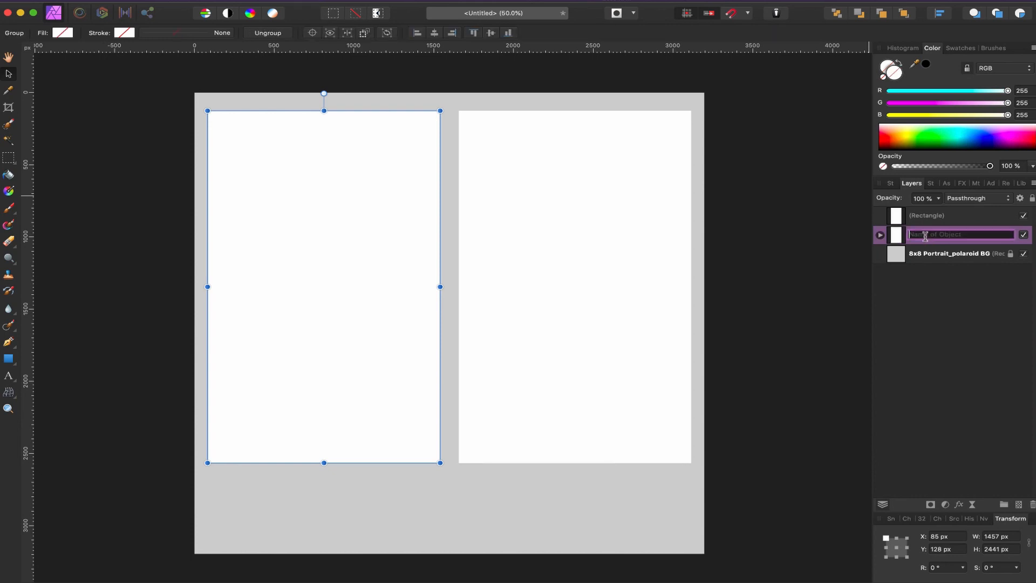
{"action": "type", "text": "Image LHS"}
{"action": "key", "text": "Return"}
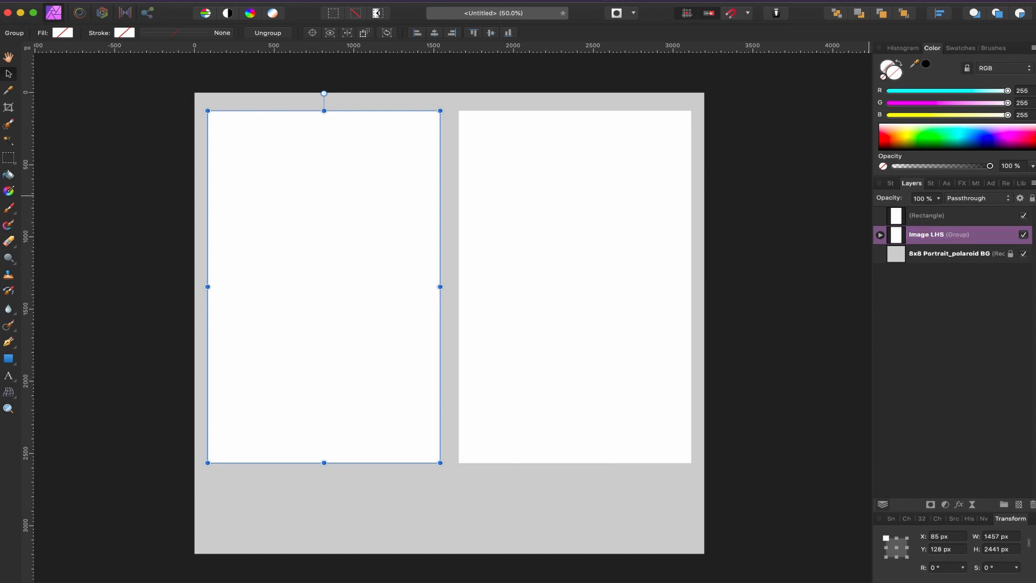
Step: Put the right white rectangle in its own group and name the group "Image RHS"
{"action": "left_click", "coordinate": [943, 217]}
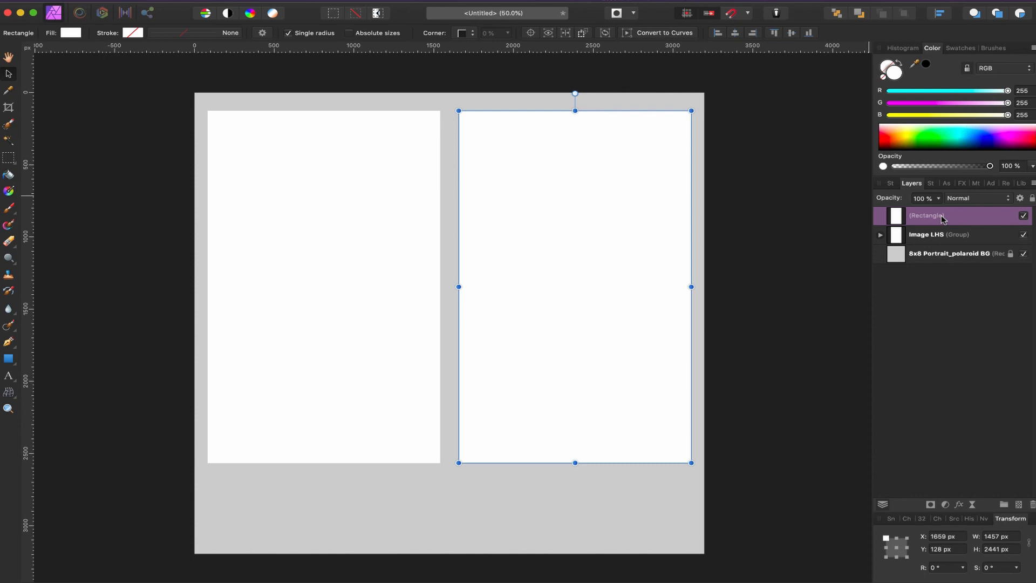
{"action": "key", "text": "super+g"}
{"action": "double_click", "coordinate": [923, 215]}
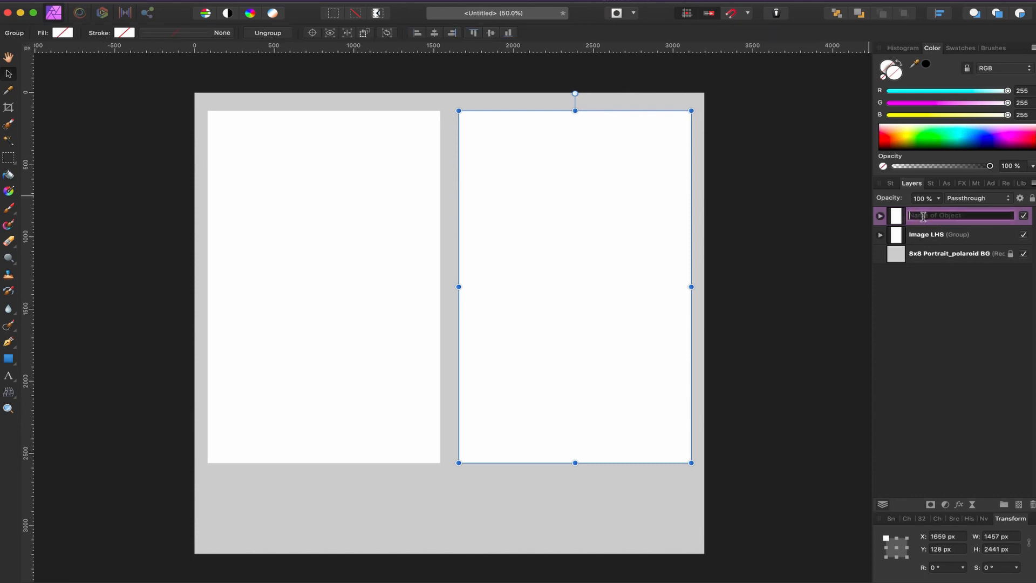
{"action": "type", "text": "Image RHS"}
{"action": "key", "text": "Return"}
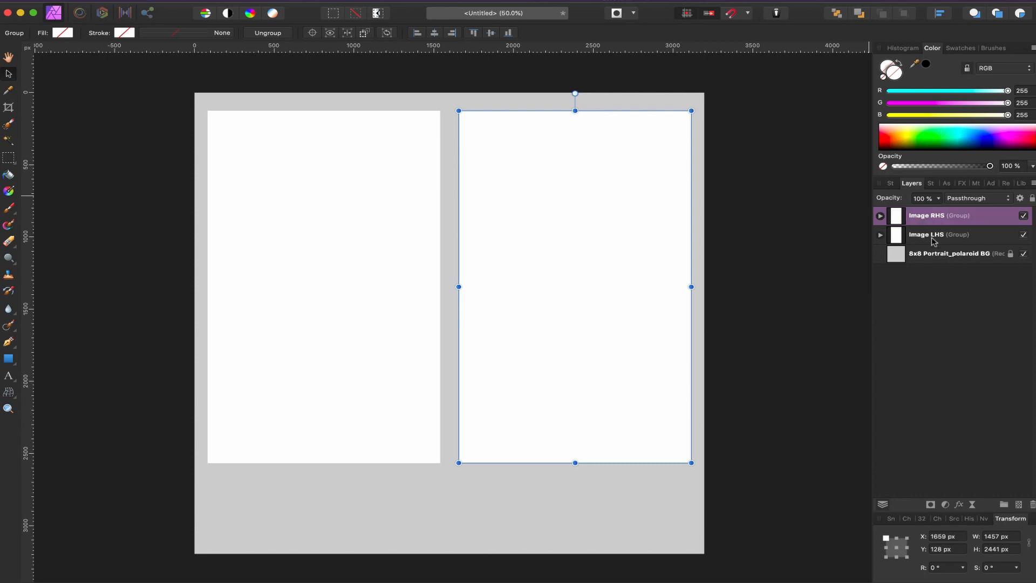
Step: Rename the rectangle inside the "Image RHS" group as "Where Image is SHOWN"
{"action": "left_click", "coordinate": [879, 216]}
{"action": "left_click", "coordinate": [942, 239]}
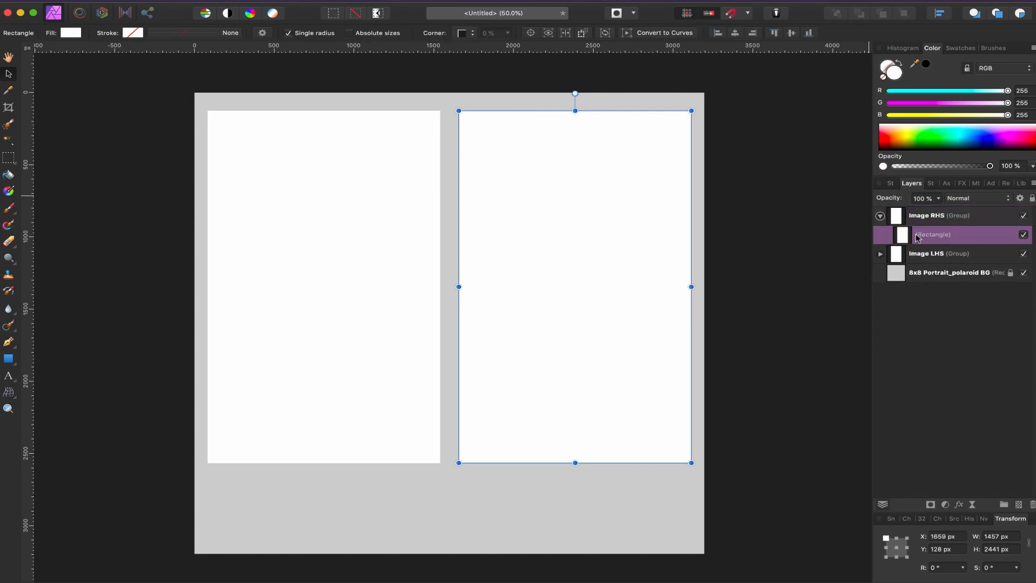
{"action": "double_click", "coordinate": [939, 237]}
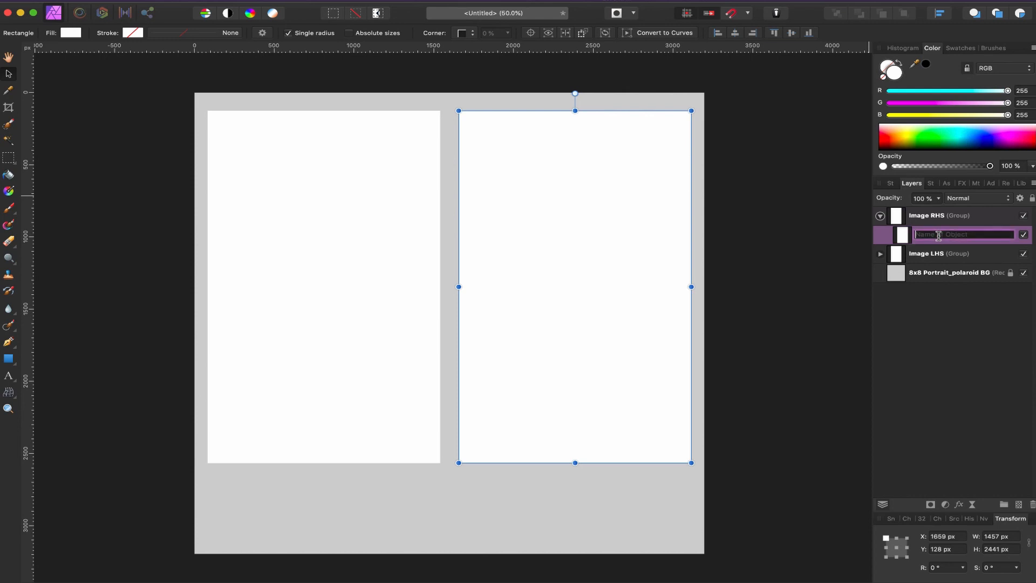
{"action": "type", "text": "Where Image is SHOWN"}
{"action": "key", "text": "Return"}
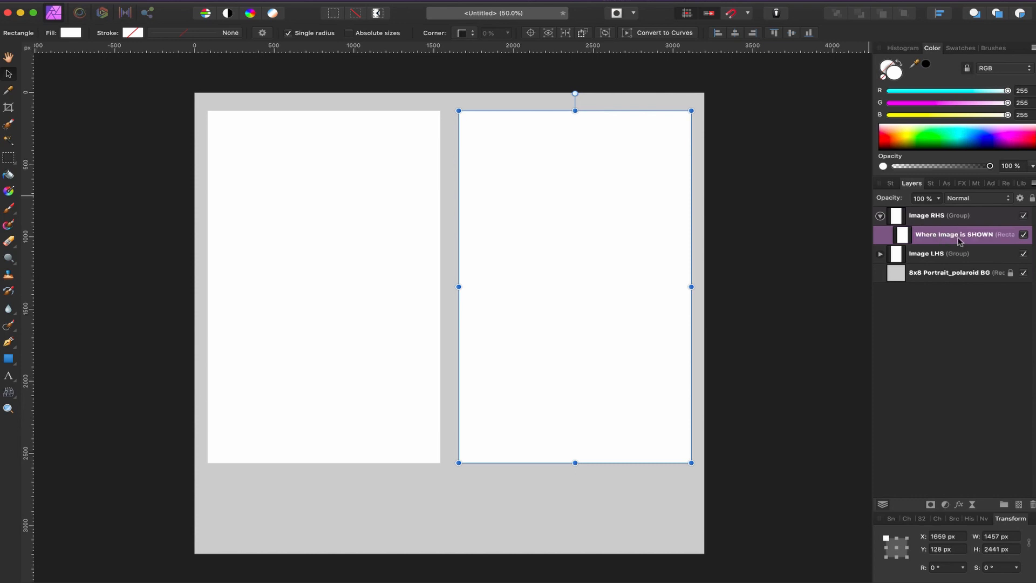
Step: Rename the rectangle inside the "Image LHS" group as "Where Image is SHOWN" and collapse both image groups
{"action": "left_click", "coordinate": [880, 254]}
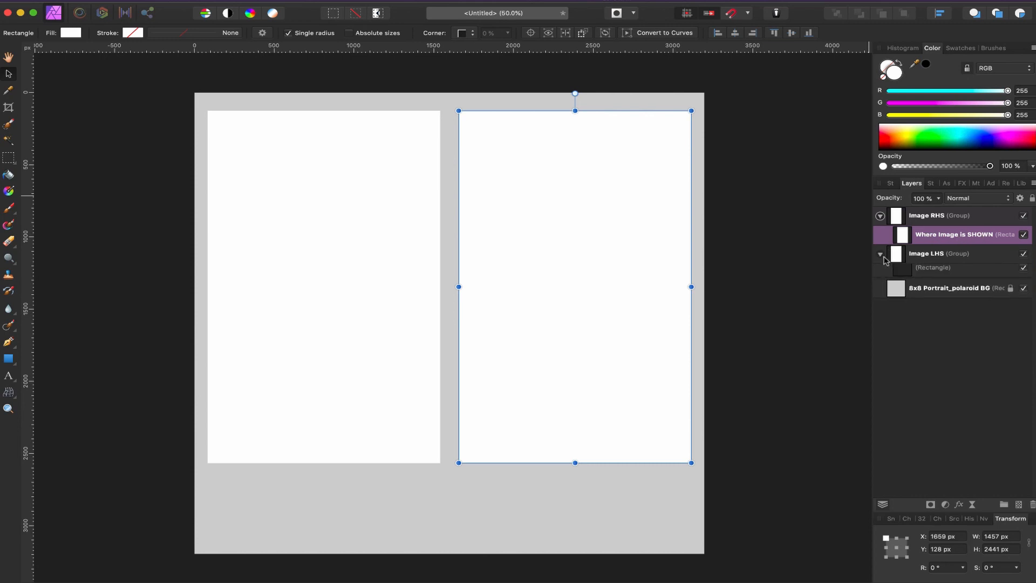
{"action": "left_click", "coordinate": [936, 273]}
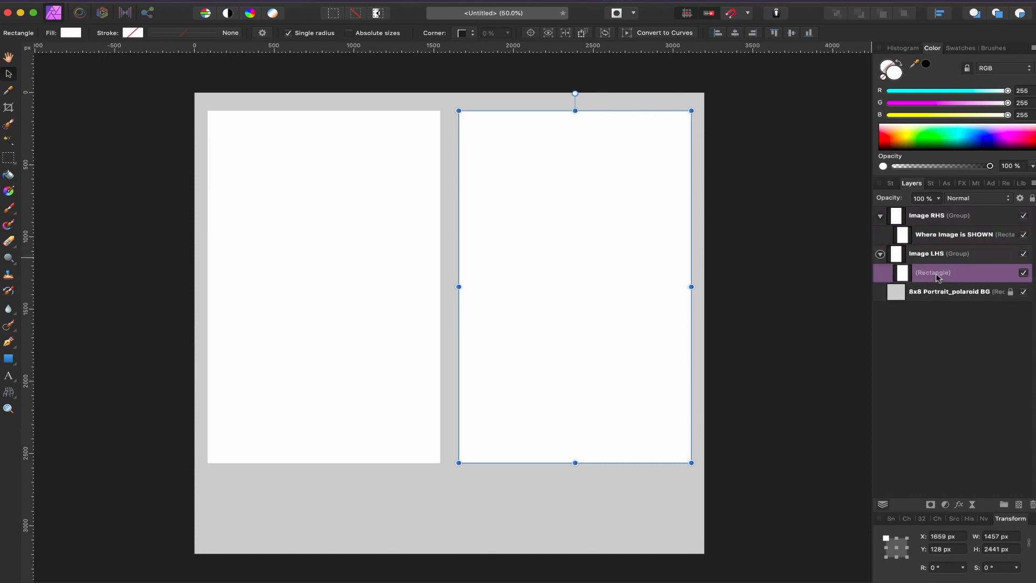
{"action": "double_click", "coordinate": [936, 273]}
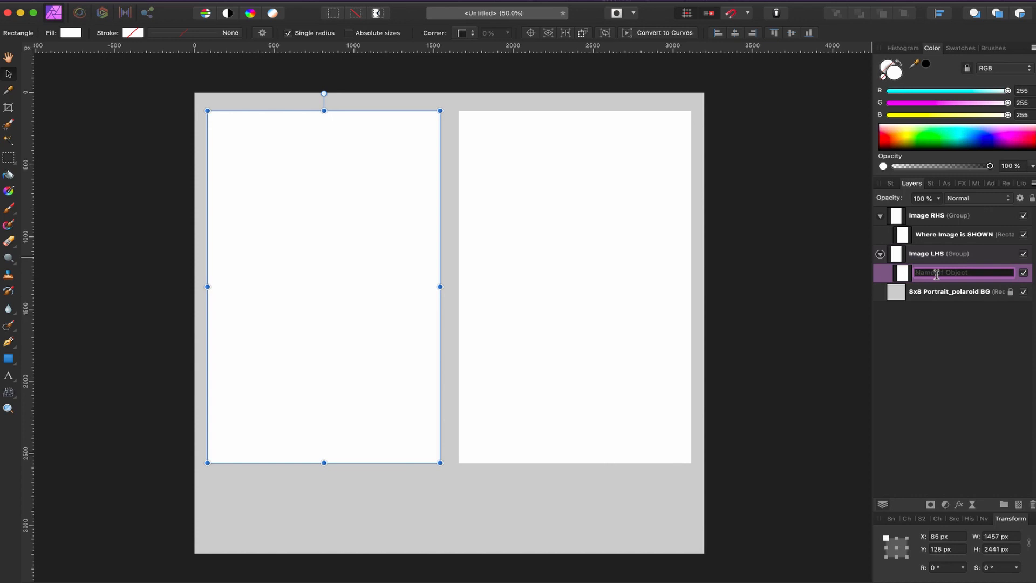
{"action": "type", "text": "where"}
{"action": "key", "text": "BackSpace"}
{"action": "type", "text": "Where Image is SHOWN"}
{"action": "key", "text": "Return"}
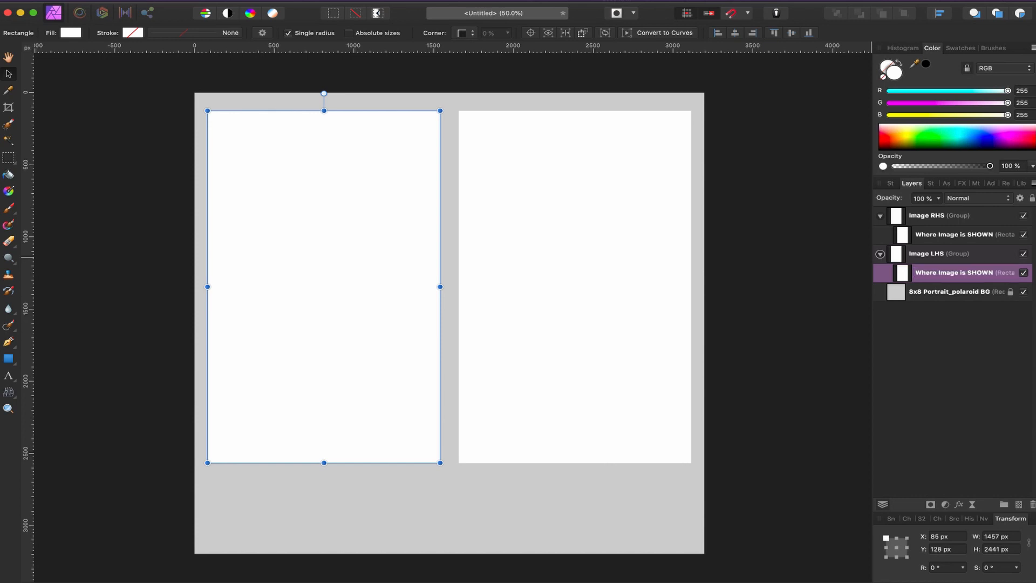
{"action": "left_click", "coordinate": [880, 254]}
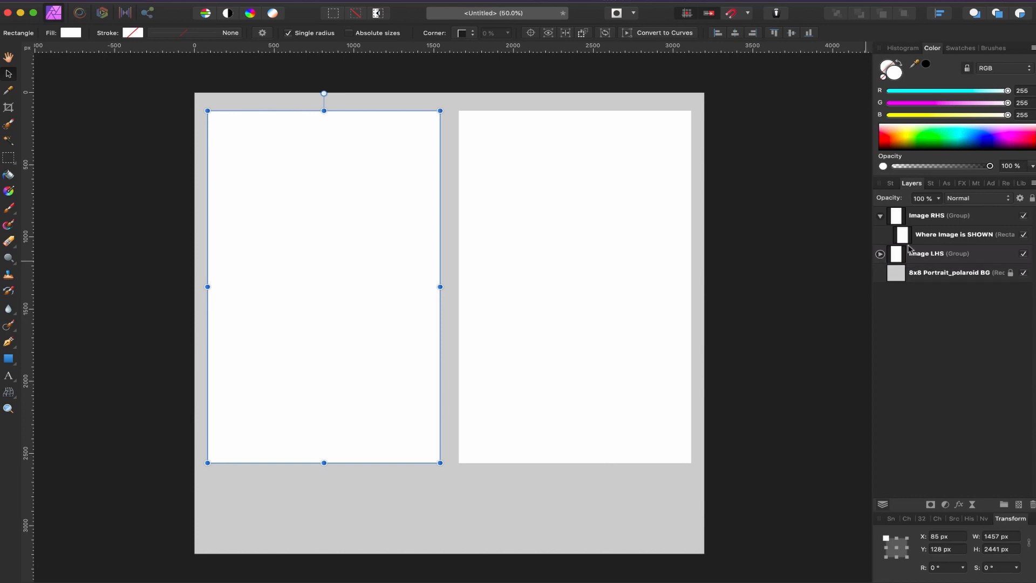
{"action": "left_click", "coordinate": [929, 220]}
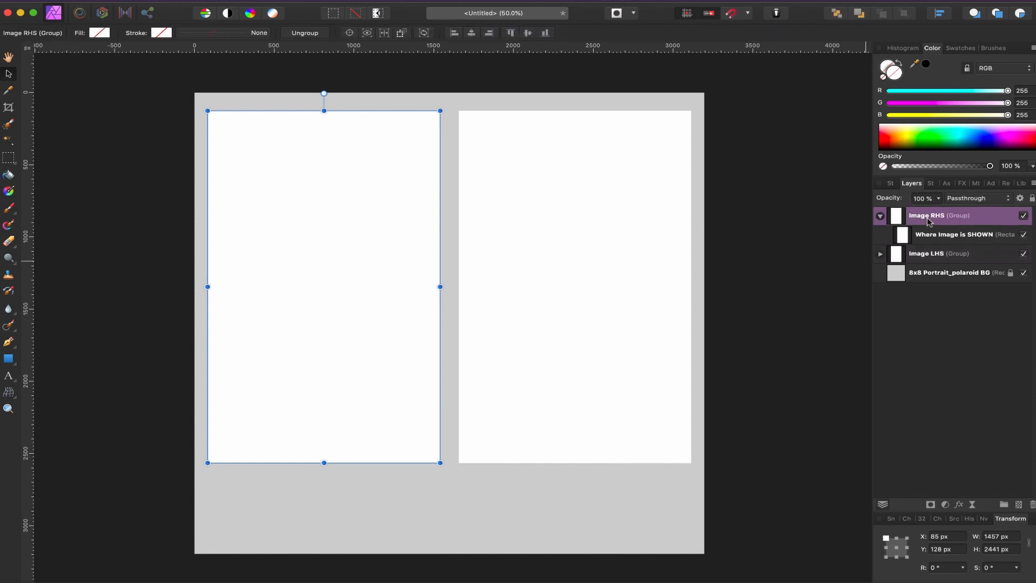
{"action": "left_click", "coordinate": [936, 237]}
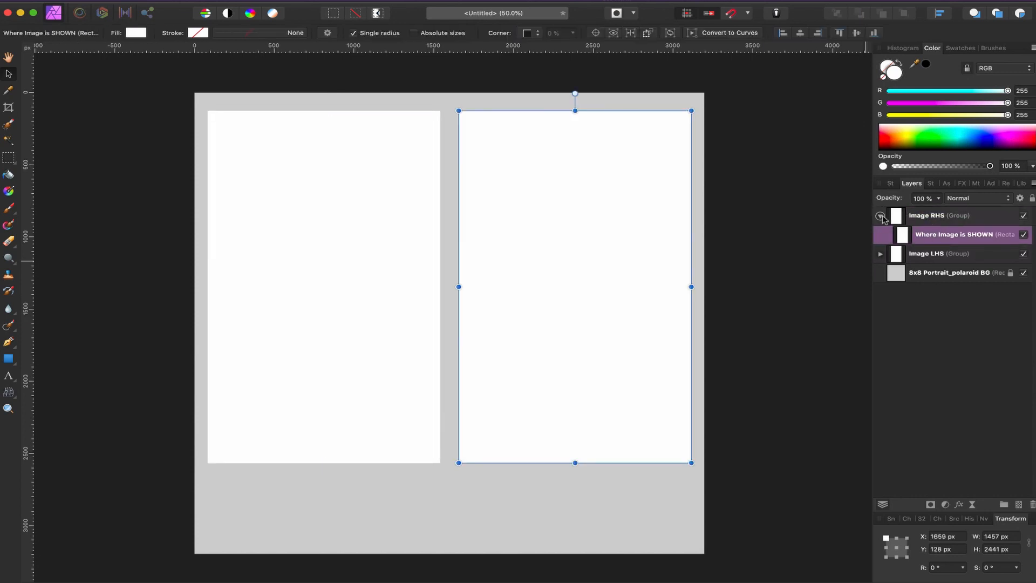
{"action": "left_click", "coordinate": [880, 216]}
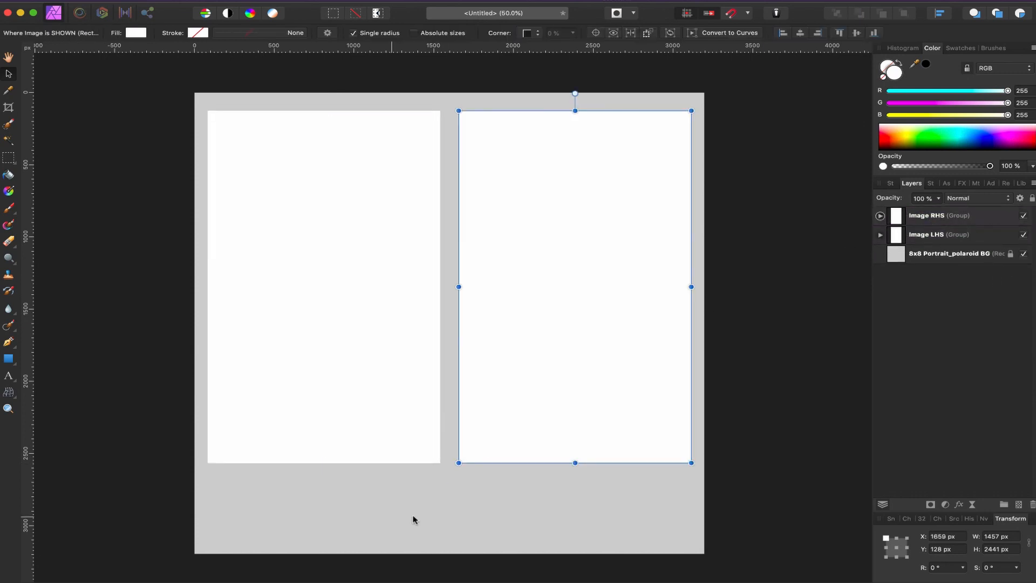
Step: Add the artistic text "This is a text" in black Arial at about 36 pt on the grey strip below the two rectangles
{"action": "scroll", "coordinate": [369, 461], "scroll_direction": "left", "scroll_amount": 1}
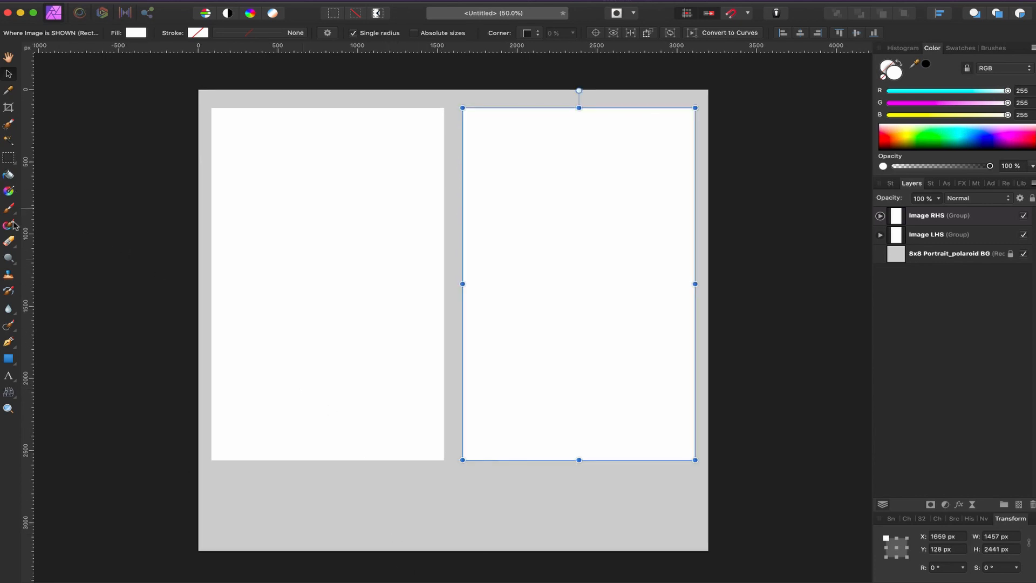
{"action": "left_click", "coordinate": [8, 376]}
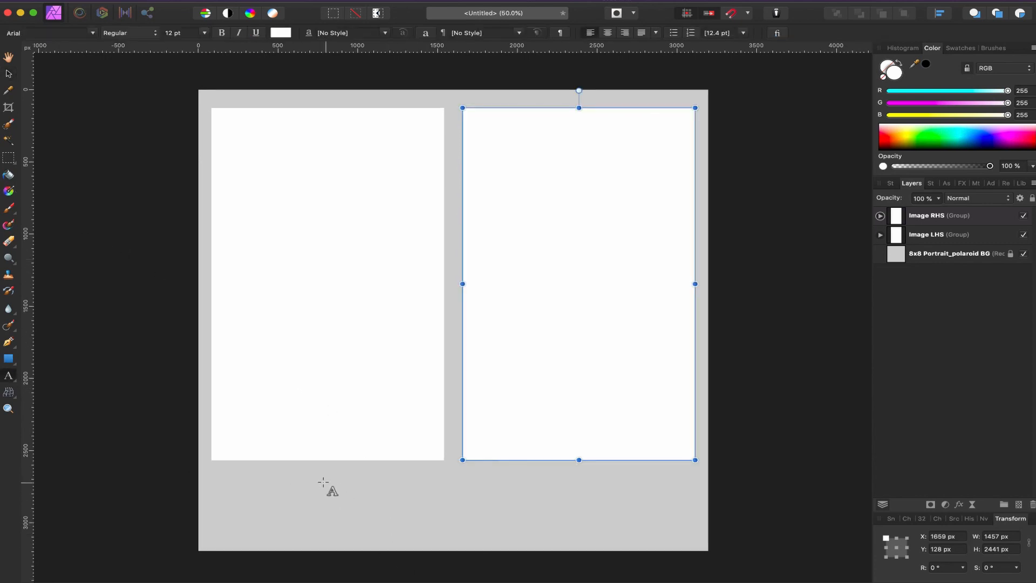
{"action": "left_click_drag", "start_coordinate": [319, 487], "coordinate": [324, 519]}
{"action": "type", "text": "This is a text"}
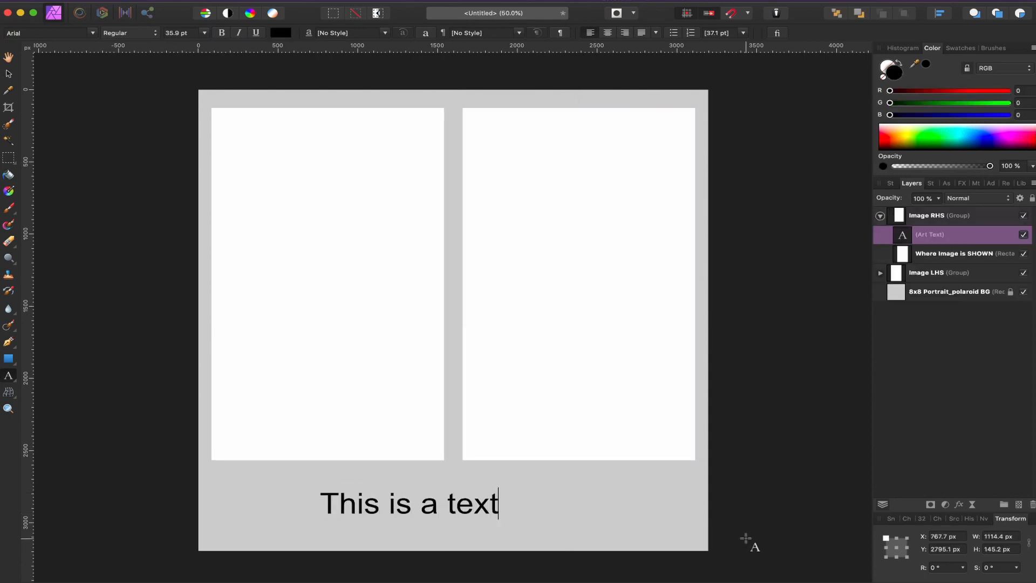
Step: Finish editing the caption text and move its layer out of the "Image RHS" group above all other layers
{"action": "key", "text": "Return"}
{"action": "key", "text": "Escape"}
{"action": "key", "text": "BackSpace"}
{"action": "left_click", "coordinate": [8, 76]}
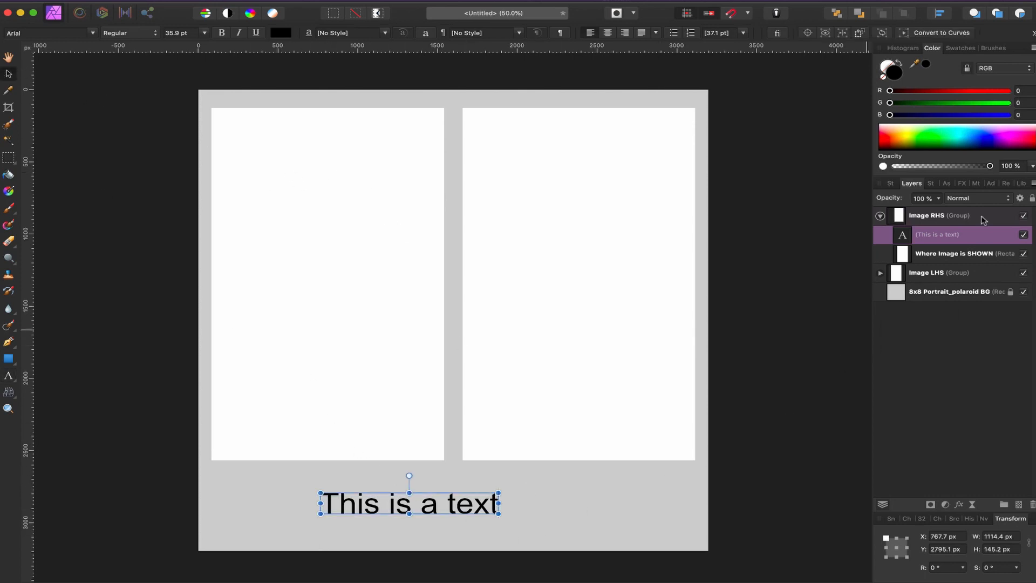
{"action": "left_click_drag", "start_coordinate": [939, 237], "coordinate": [882, 224]}
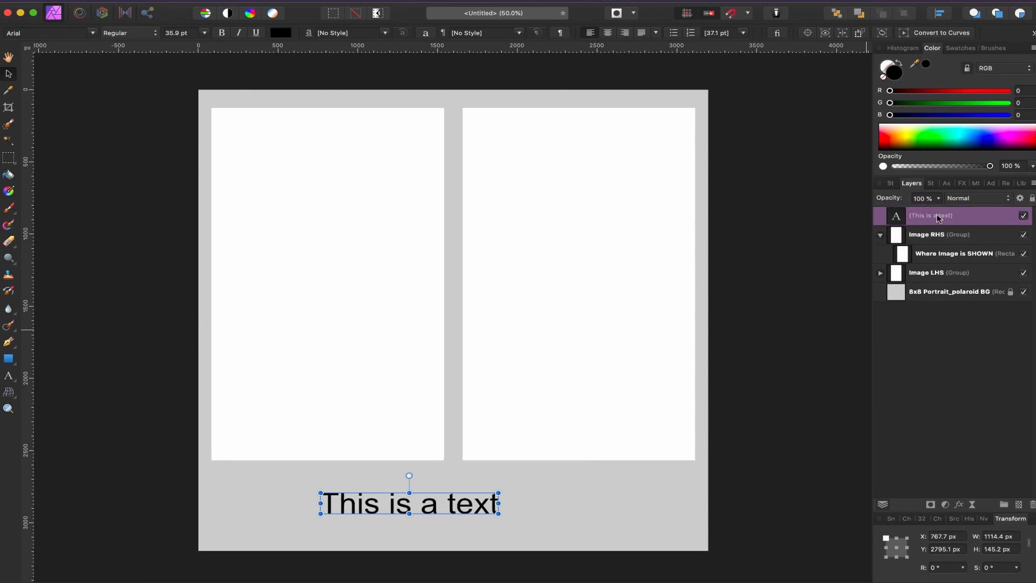
Step: Align the caption text to the horizontal centre and bottom of the "8x8 Portrait_polaroid BG" rectangle
{"action": "left_click", "coordinate": [951, 292], "text": "super"}
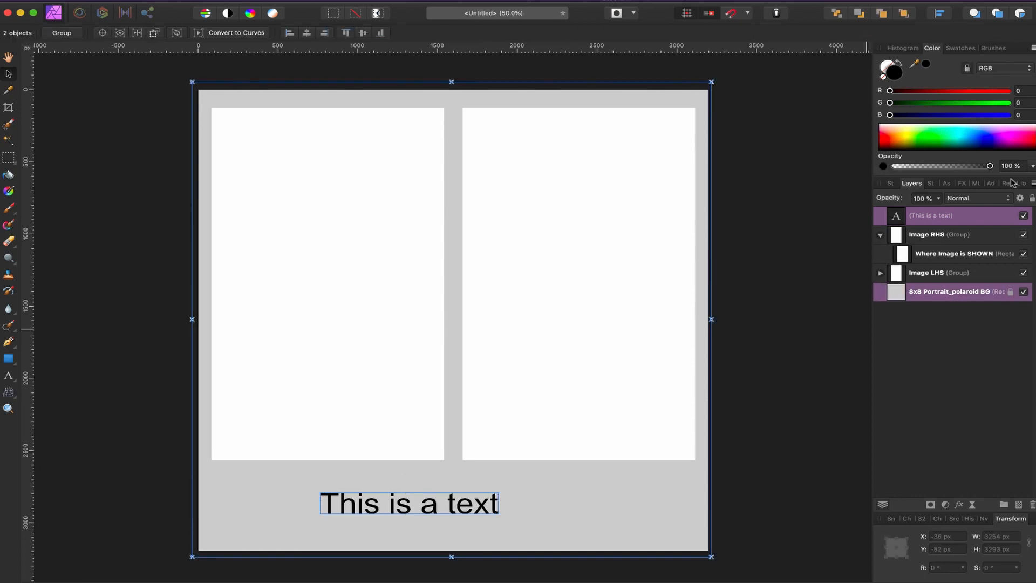
{"action": "left_click", "coordinate": [941, 14]}
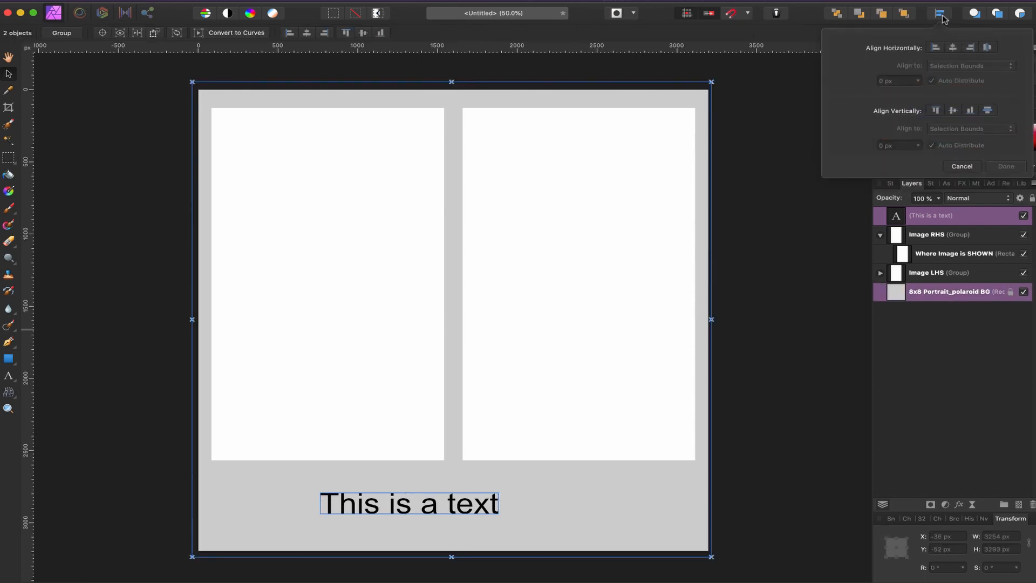
{"action": "left_click", "coordinate": [953, 48]}
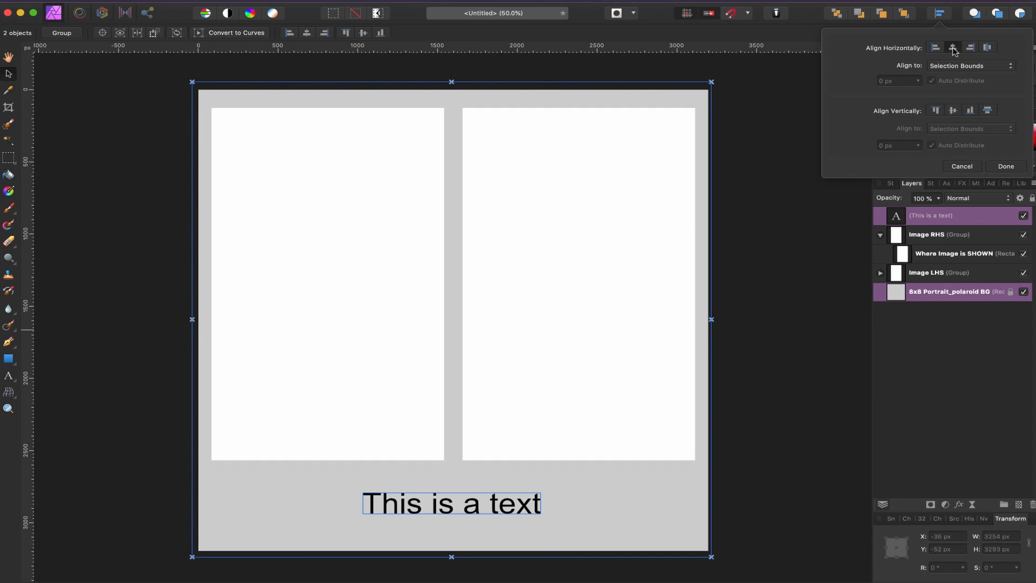
{"action": "left_click", "coordinate": [952, 110]}
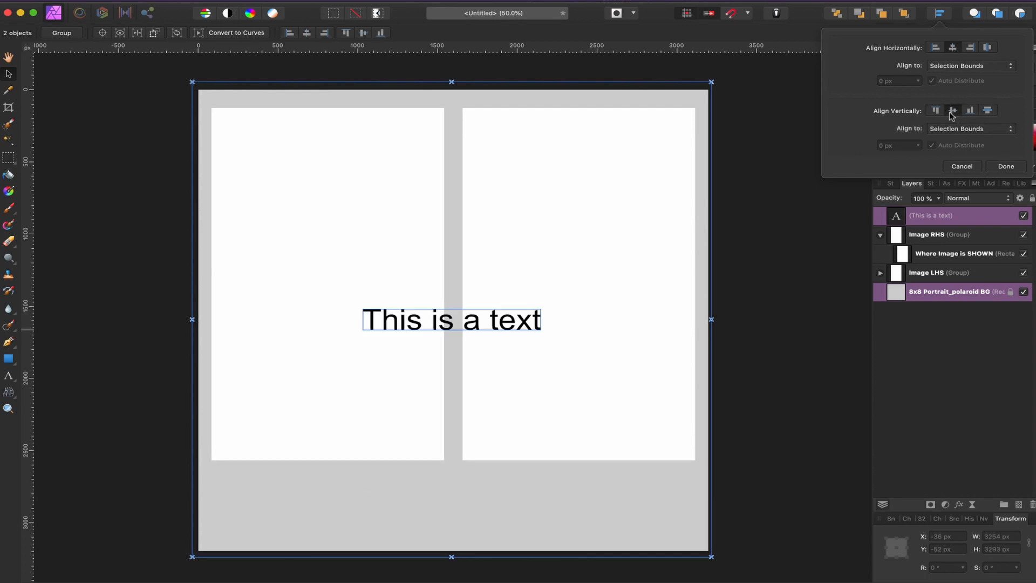
{"action": "left_click", "coordinate": [969, 111]}
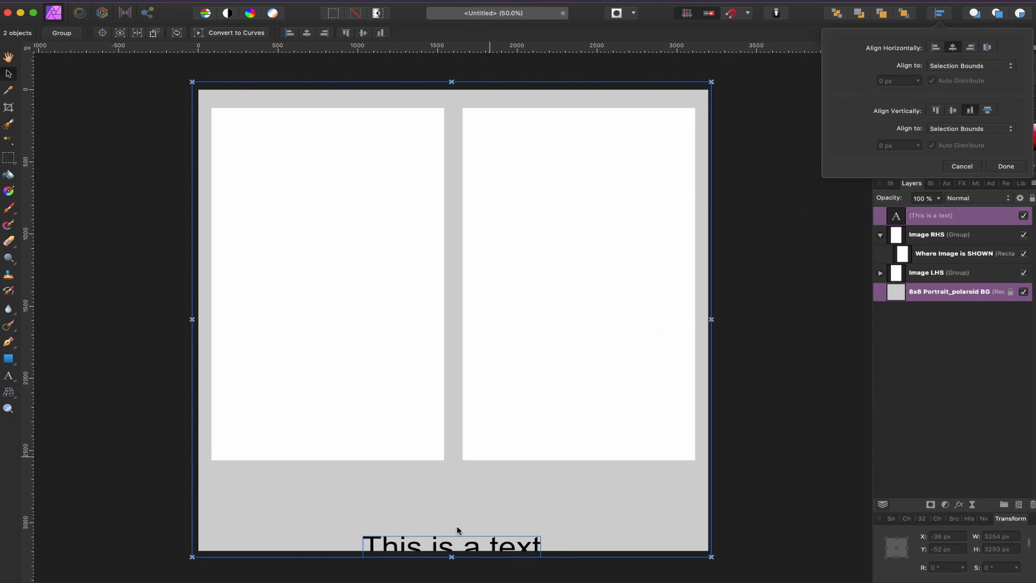
{"action": "left_click", "coordinate": [450, 543]}
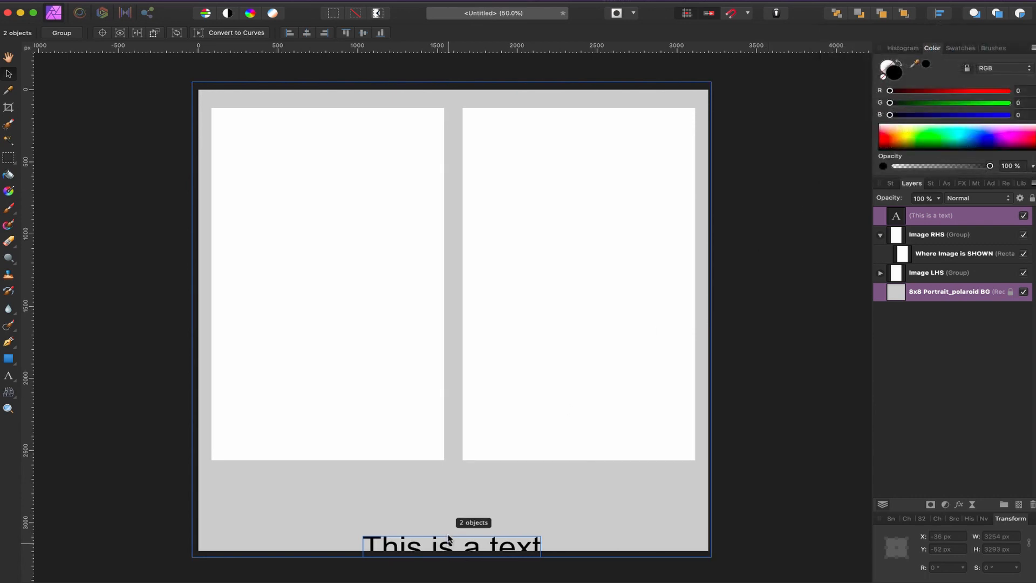
Step: Move only the caption text straight up into the grey strip, to a Y position of about 2945 px
{"action": "left_click", "coordinate": [909, 427]}
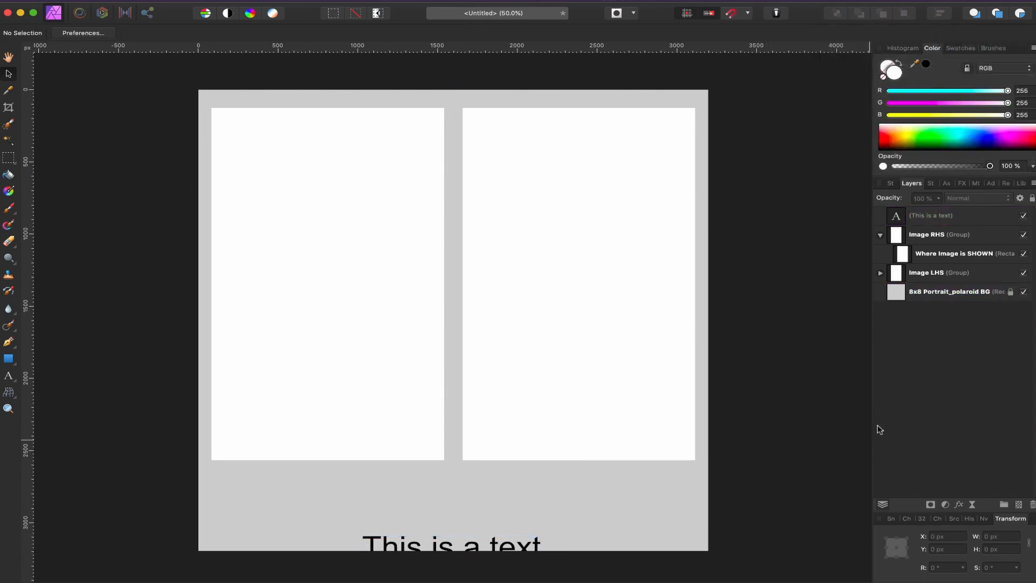
{"action": "left_click", "coordinate": [936, 215]}
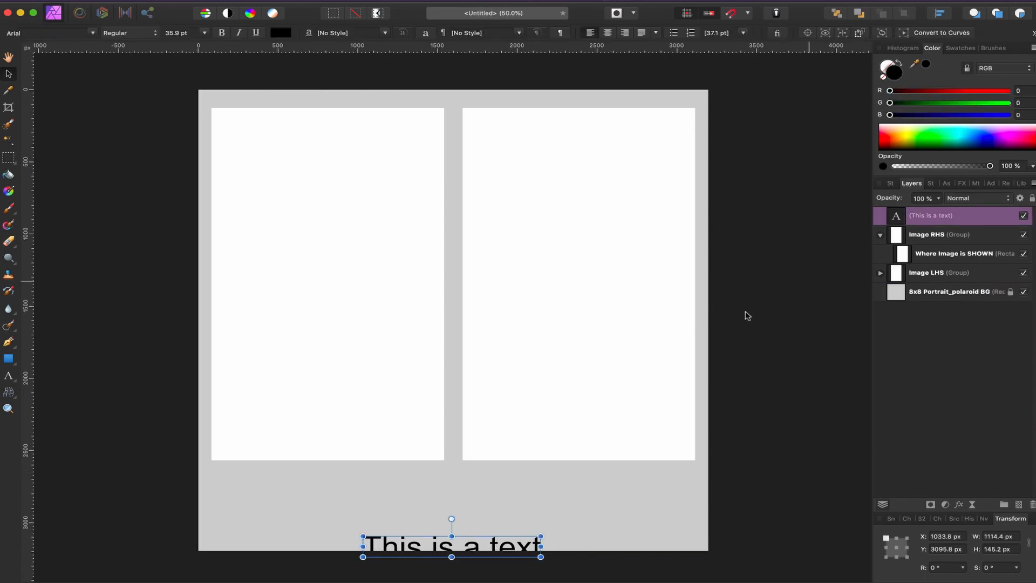
{"action": "left_click_drag", "start_coordinate": [488, 538], "coordinate": [487, 516]}
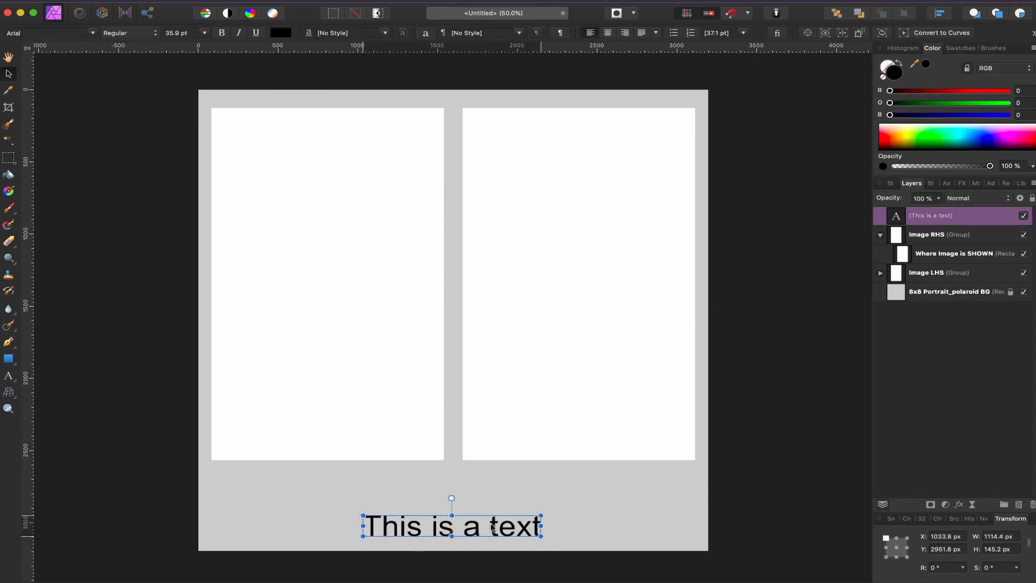
{"action": "left_click", "coordinate": [749, 474]}
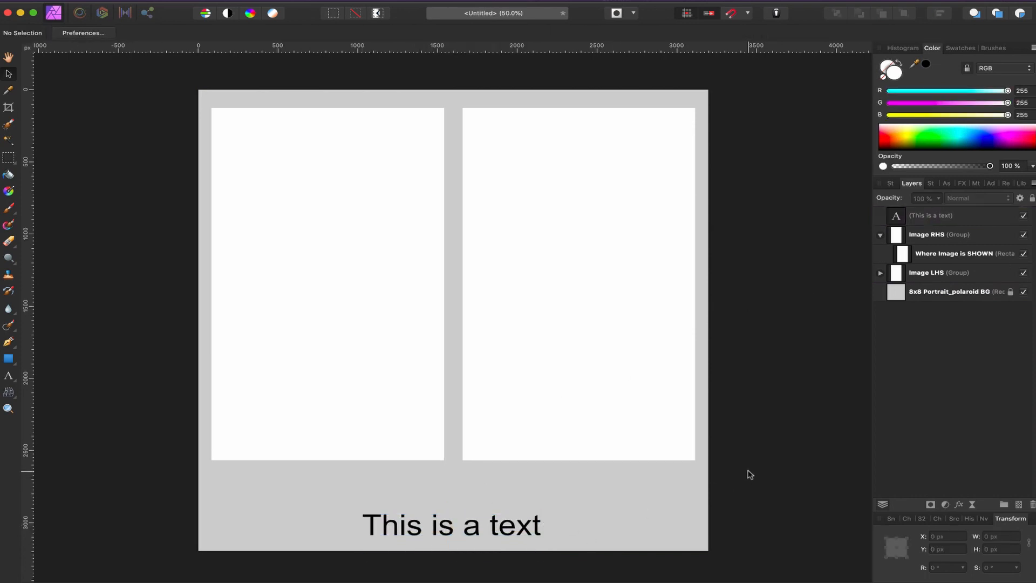
Step: Place the picture Bror_Mystery_Ny_Background.tif from the Desktop above the "Where Image is SHOWN" rectangle in the "Image RHS" group
{"action": "left_click", "coordinate": [881, 235]}
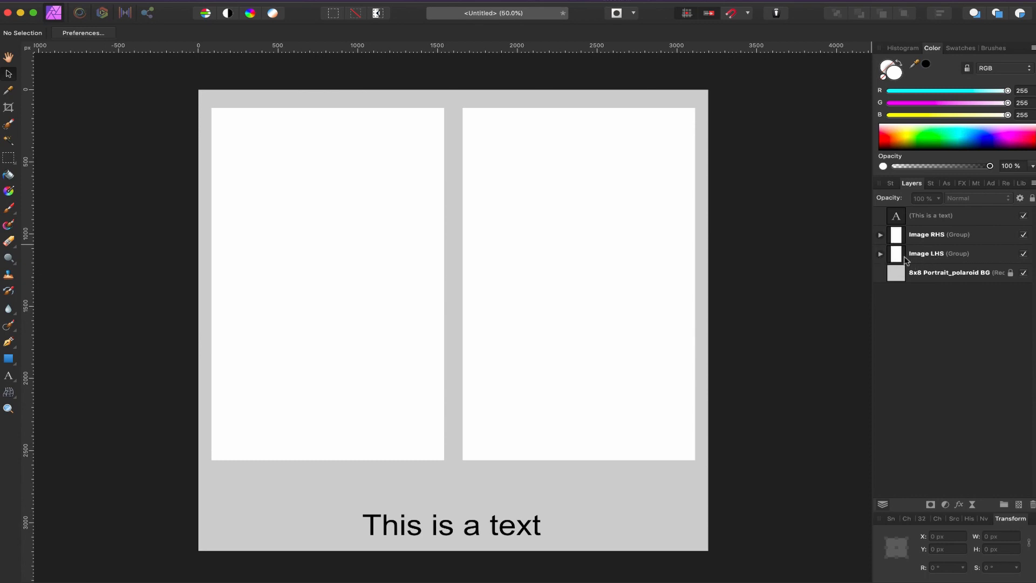
{"action": "left_click", "coordinate": [935, 234]}
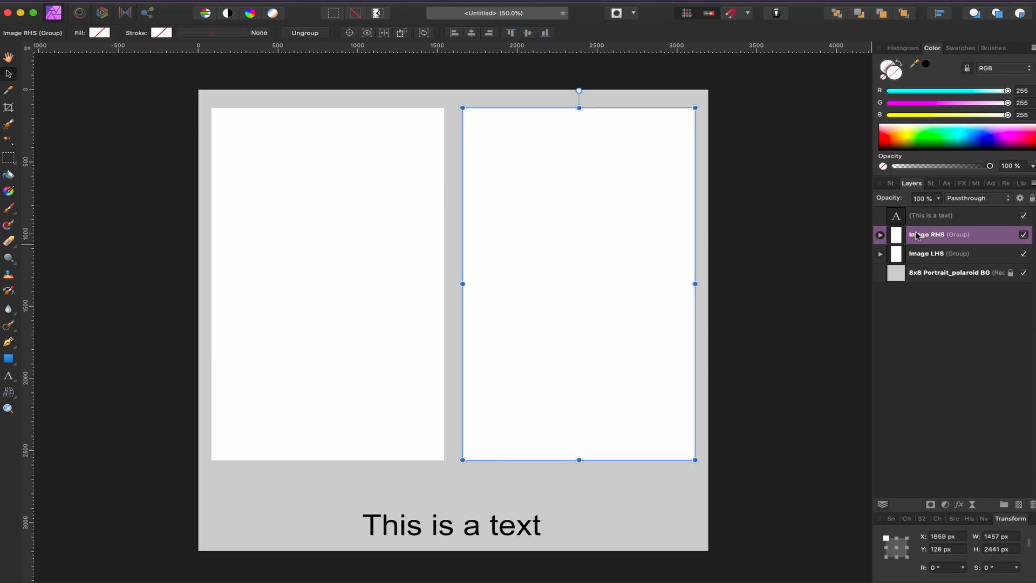
{"action": "left_click", "coordinate": [880, 235]}
{"action": "left_click", "coordinate": [925, 256]}
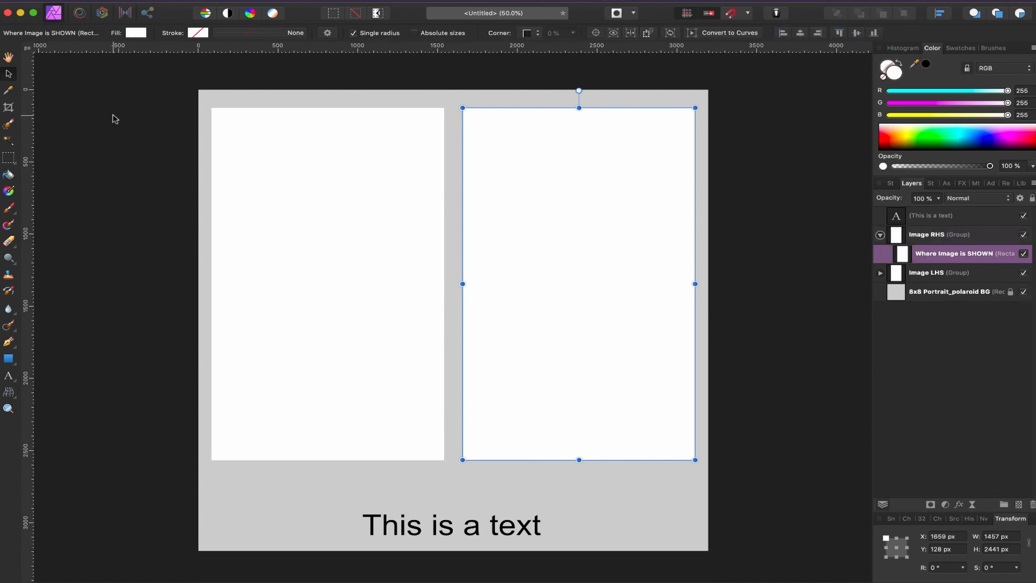
{"action": "left_click", "coordinate": [81, 2]}
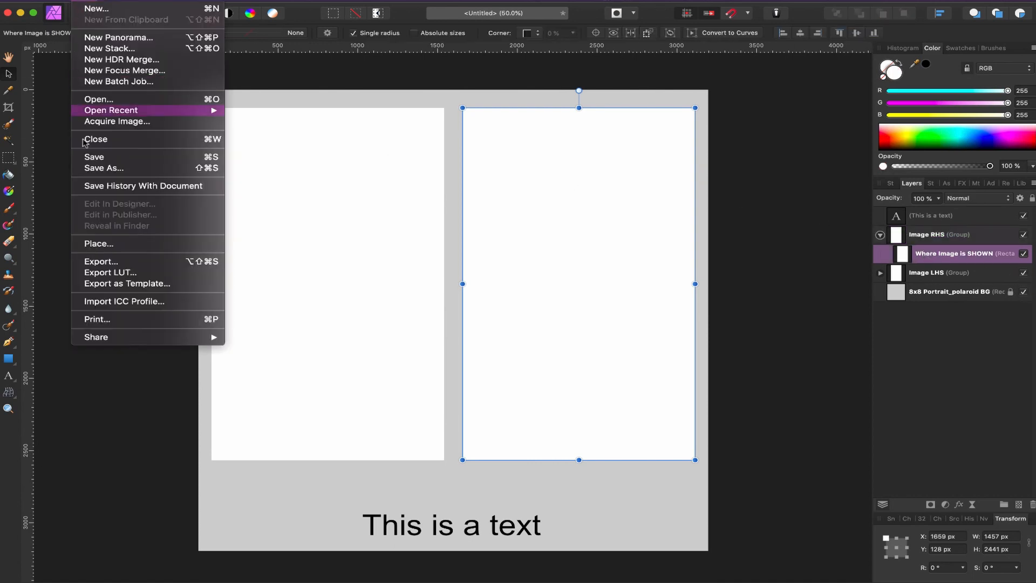
{"action": "left_click", "coordinate": [101, 245]}
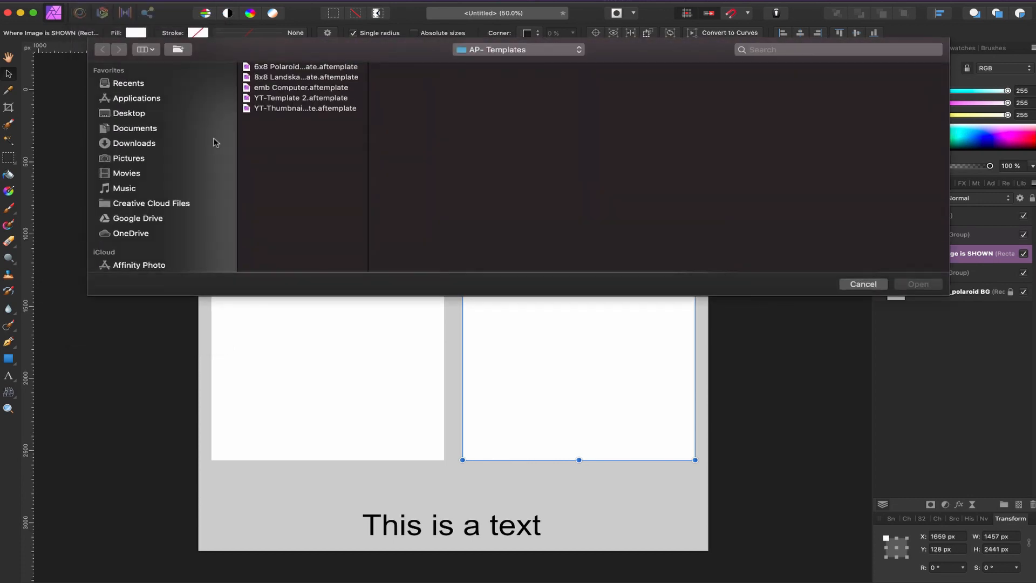
{"action": "left_click", "coordinate": [131, 114]}
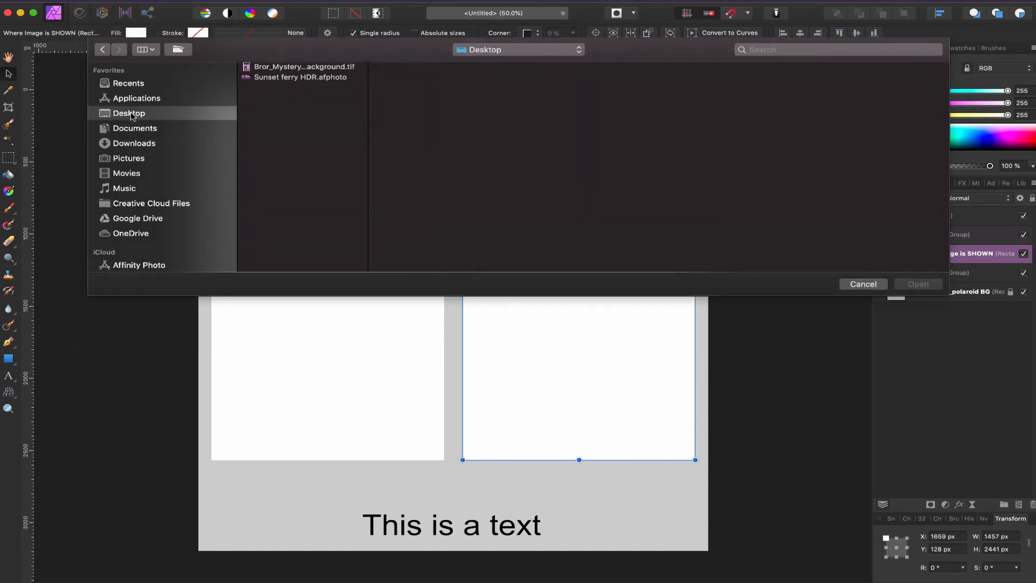
{"action": "left_click", "coordinate": [265, 69]}
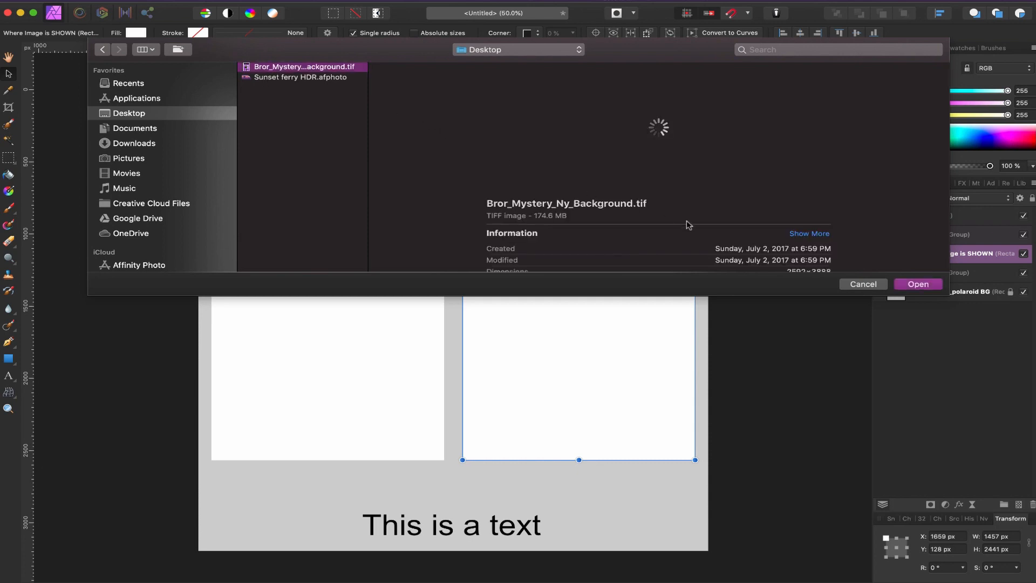
{"action": "left_click", "coordinate": [918, 284]}
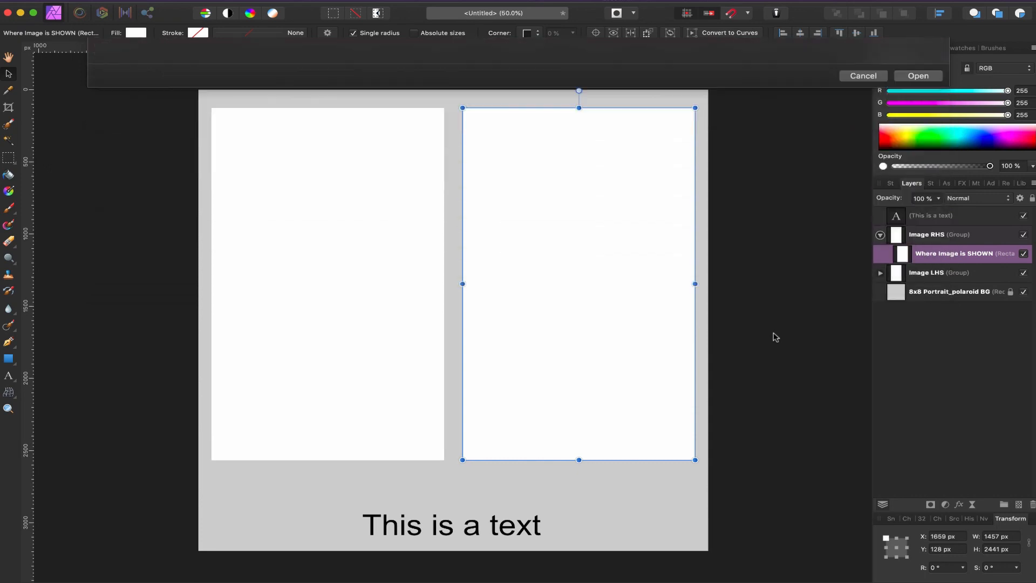
{"action": "left_click", "coordinate": [550, 244]}
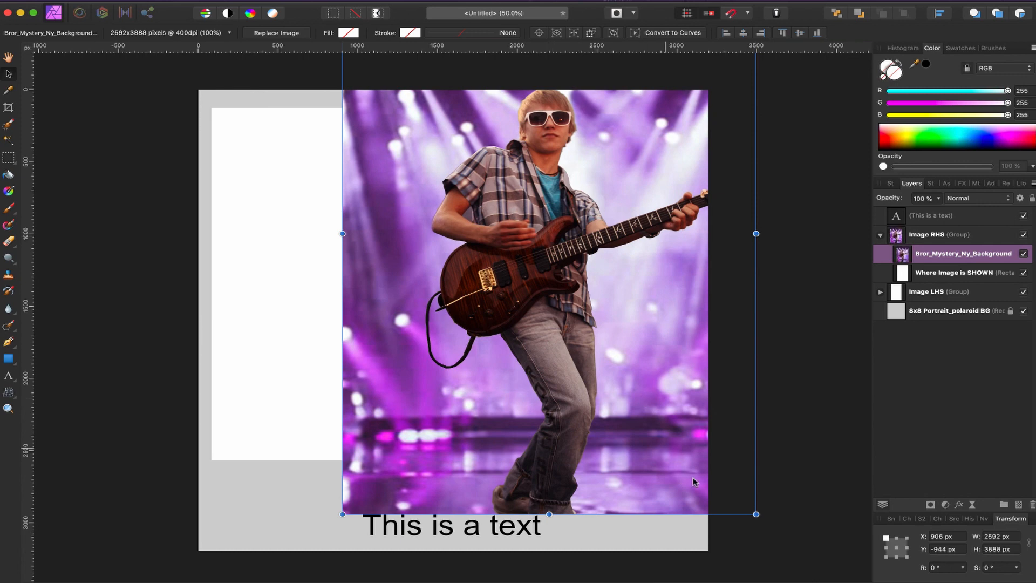
Step: Scale the placed picture to about 65% over the right placeholder and clip it inside that group's "Where Image is SHOWN" rectangle
{"action": "left_click_drag", "start_coordinate": [755, 513], "coordinate": [689, 414]}
{"action": "left_click_drag", "start_coordinate": [571, 354], "coordinate": [592, 409]}
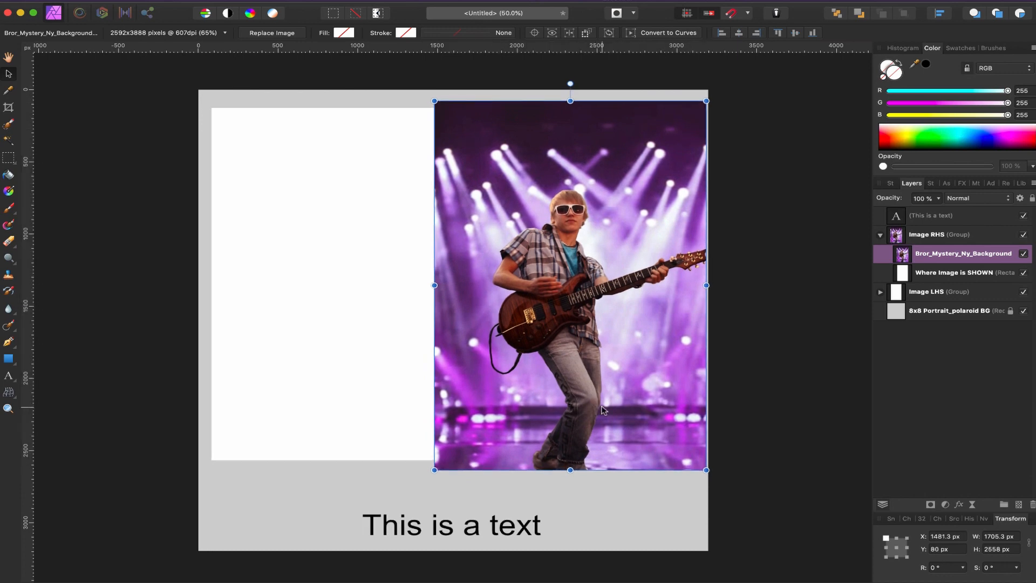
{"action": "mouse_move", "coordinate": [567, 299]}
{"action": "left_mouse_down"}
{"action": "mouse_move", "coordinate": [332, 300]}
{"action": "mouse_move", "coordinate": [348, 282]}
{"action": "mouse_move", "coordinate": [378, 302]}
{"action": "mouse_move", "coordinate": [457, 291]}
{"action": "mouse_move", "coordinate": [419, 287]}
{"action": "mouse_move", "coordinate": [583, 292]}
{"action": "left_mouse_up"}
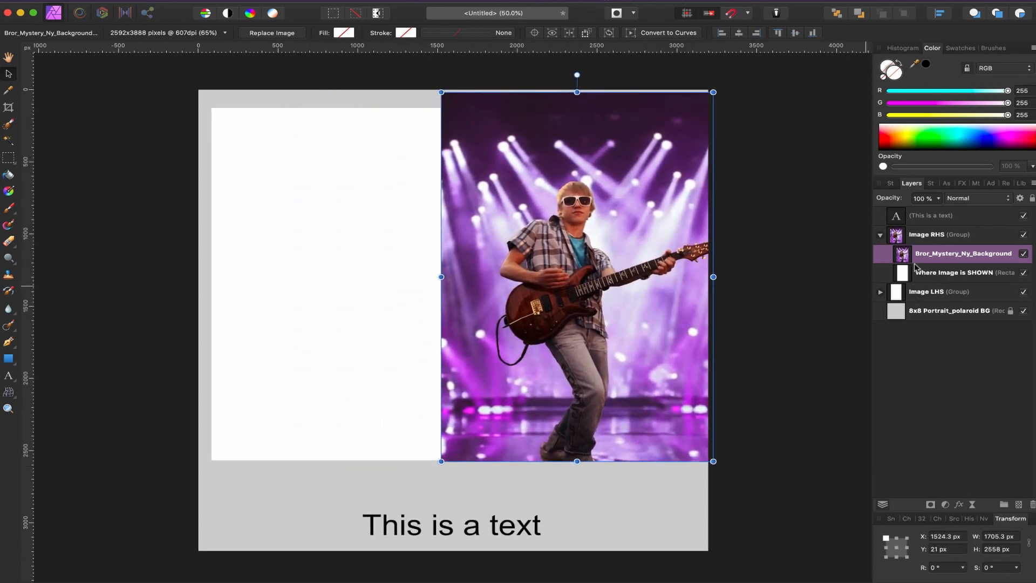
{"action": "left_click_drag", "start_coordinate": [902, 257], "coordinate": [927, 282]}
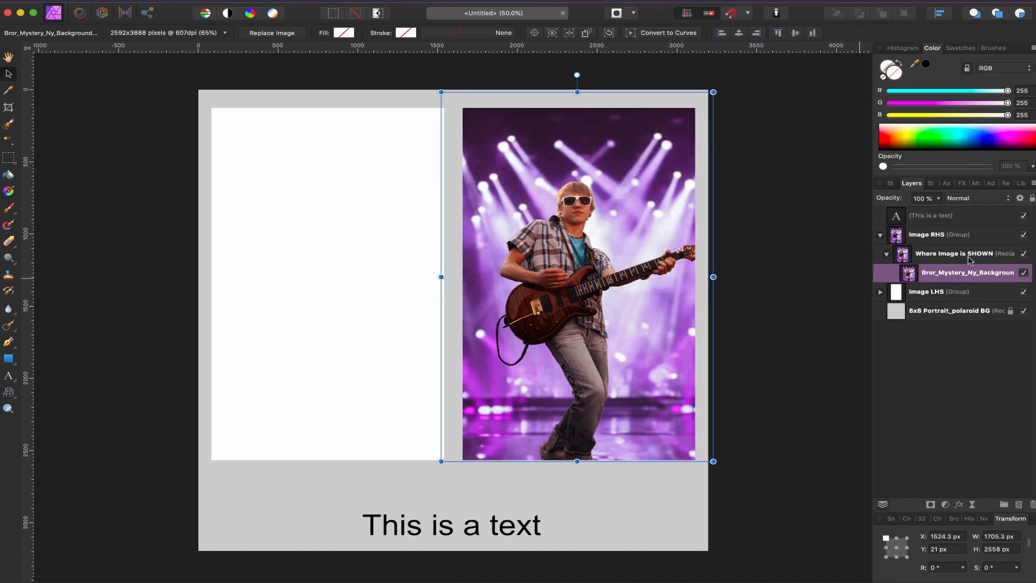
Step: Resize and reposition the clipped picture to about 1772 × 2598 px so it fills the right placeholder
{"action": "left_click_drag", "start_coordinate": [625, 282], "coordinate": [602, 291]}
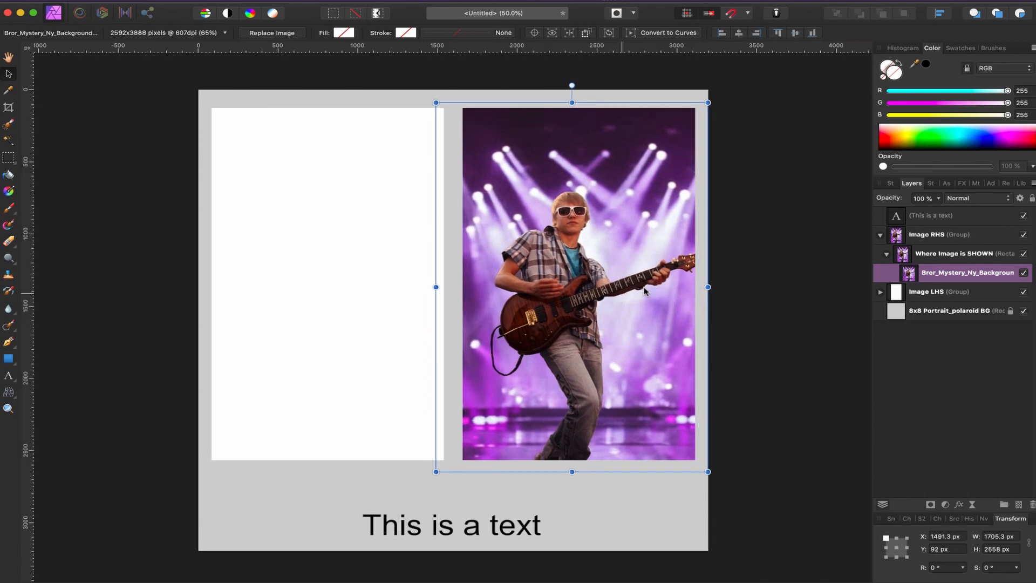
{"action": "left_click_drag", "start_coordinate": [436, 103], "coordinate": [418, 89]}
{"action": "left_click_drag", "start_coordinate": [554, 208], "coordinate": [540, 186]}
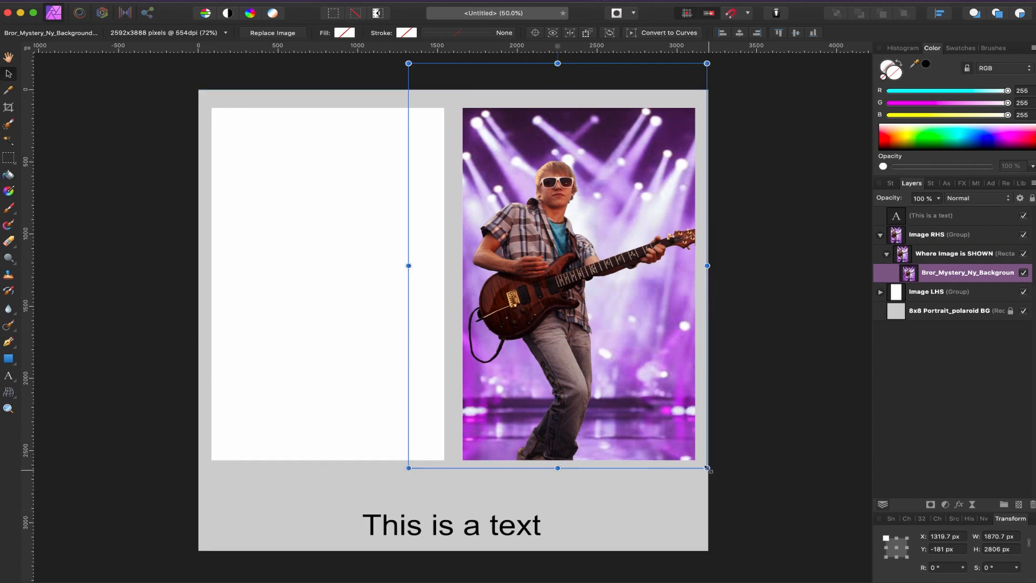
{"action": "left_click_drag", "start_coordinate": [707, 468], "coordinate": [655, 434]}
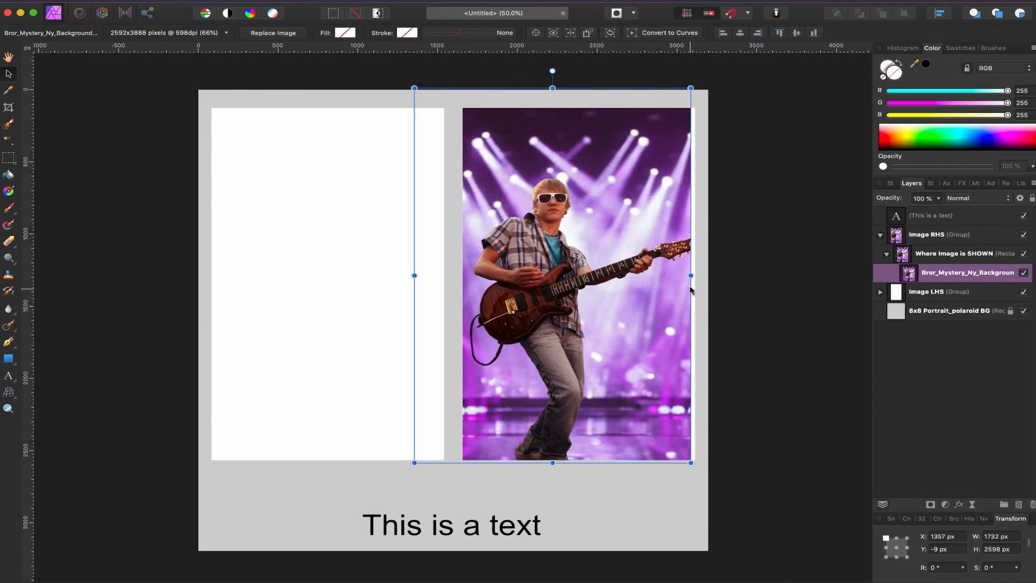
{"action": "left_click_drag", "start_coordinate": [692, 275], "coordinate": [701, 275]}
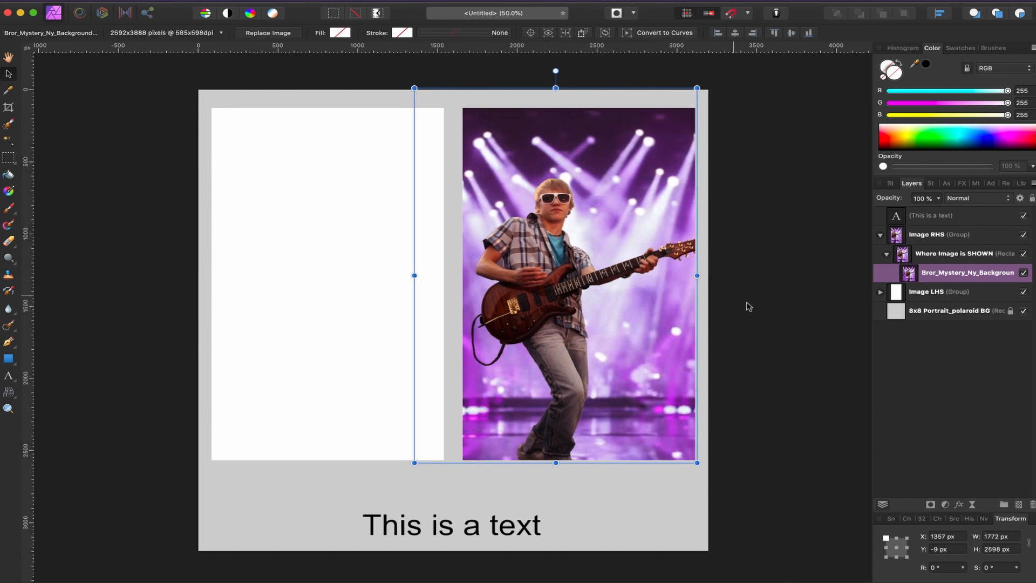
{"action": "left_click", "coordinate": [733, 311]}
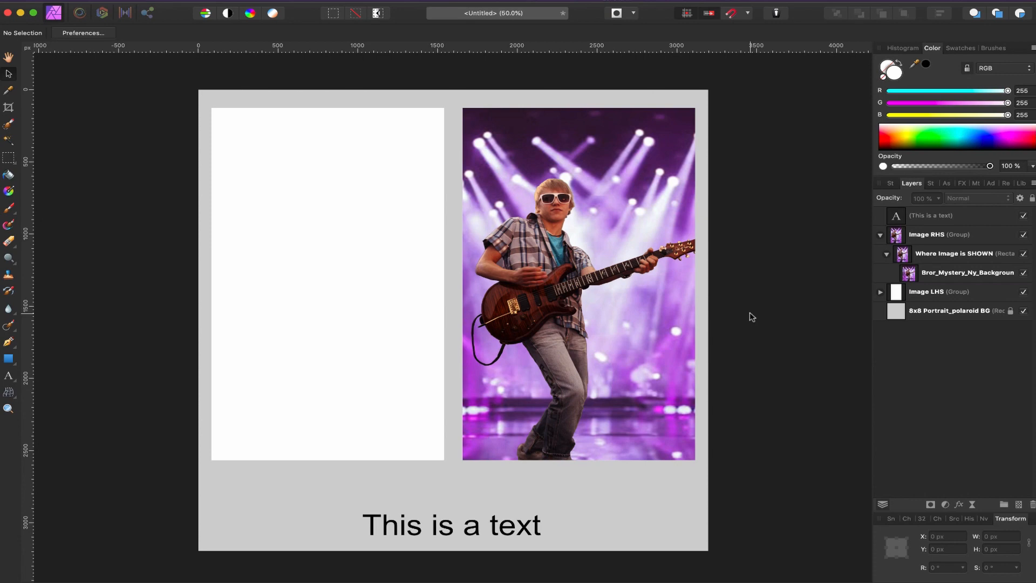
Step: Rename the clipped picture layer as "REPLACE" and collapse the "Image RHS" group
{"action": "double_click", "coordinate": [940, 275]}
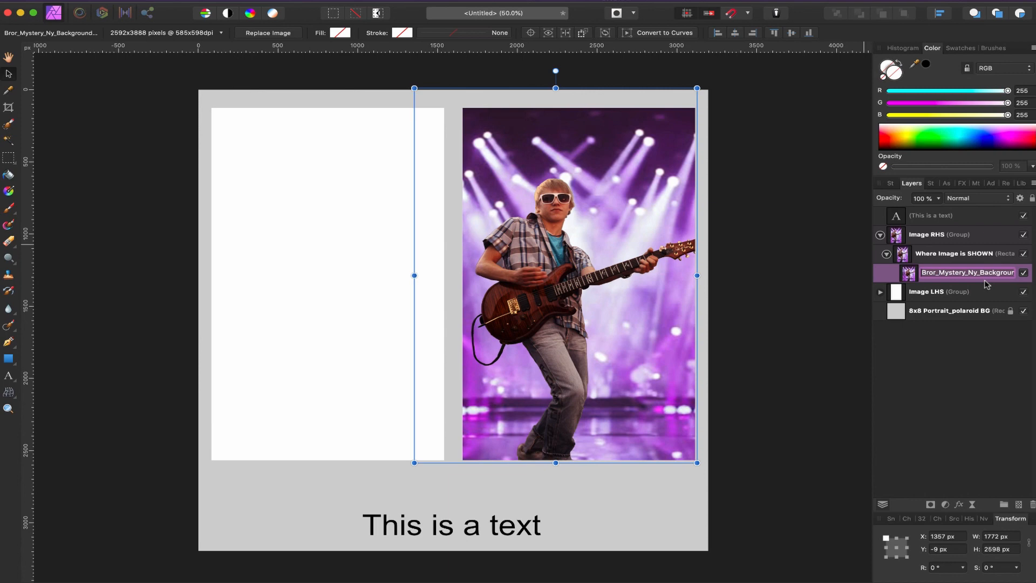
{"action": "type", "text": "REPLA"}
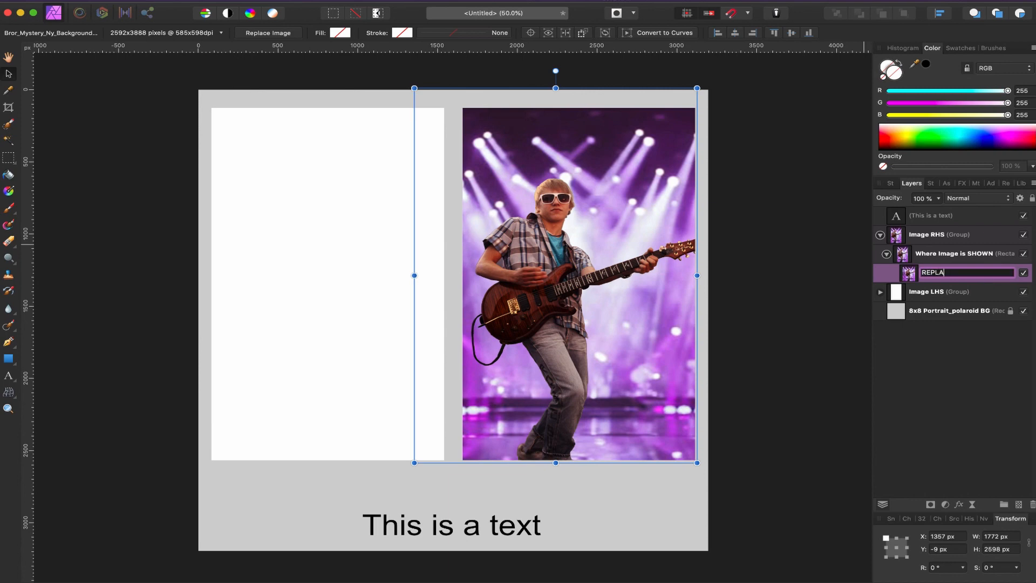
{"action": "key", "text": "Return"}
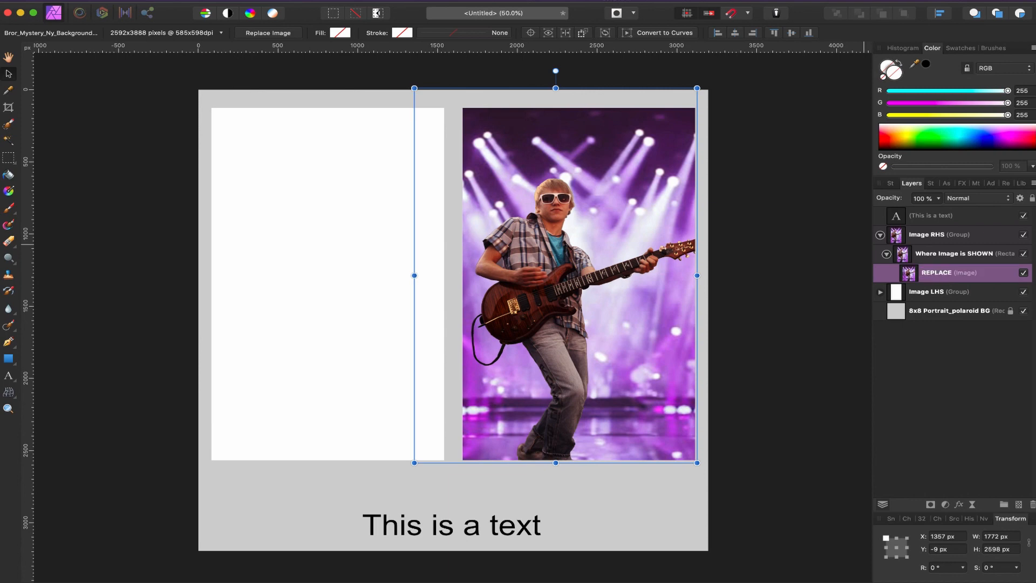
{"action": "left_click", "coordinate": [879, 236]}
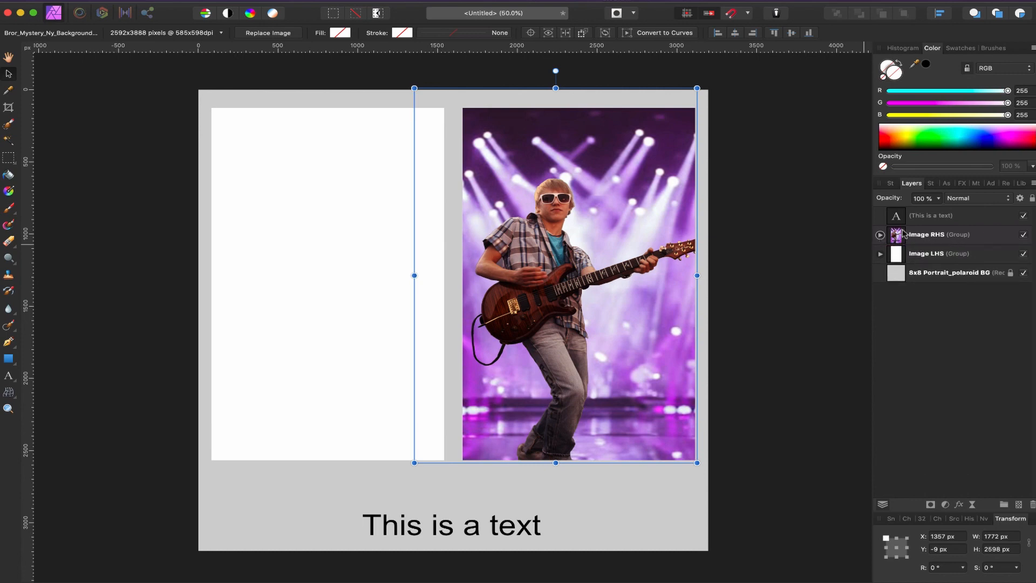
Step: Lock the caption text layer and select the "Image RHS" group
{"action": "left_click", "coordinate": [1014, 213]}
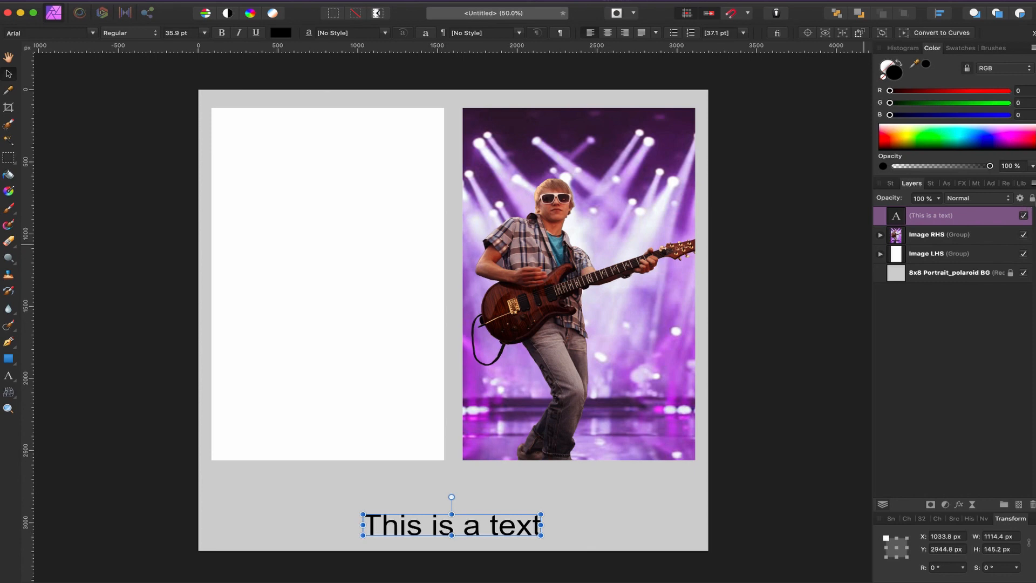
{"action": "left_click", "coordinate": [1032, 199]}
{"action": "left_click", "coordinate": [979, 240]}
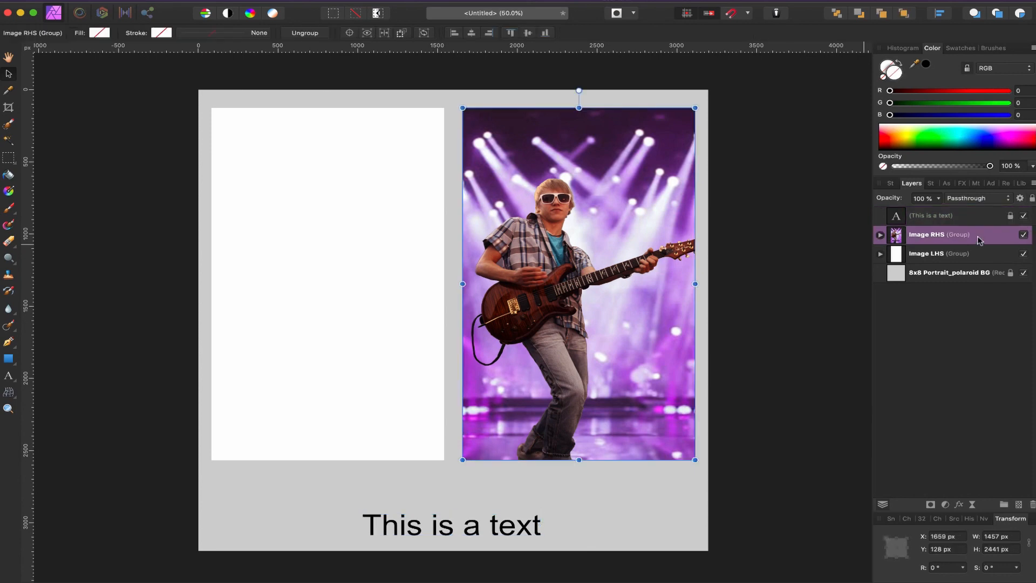
Step: Expand the "Image LHS" group and search the Unsplash stock library for "PORTRAIT"
{"action": "left_click", "coordinate": [944, 256]}
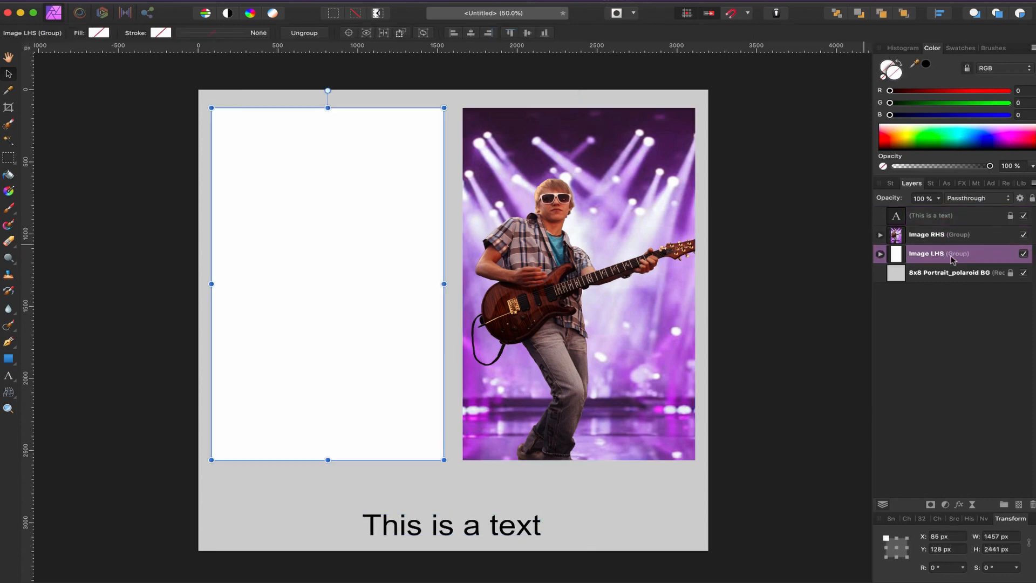
{"action": "left_click", "coordinate": [880, 254]}
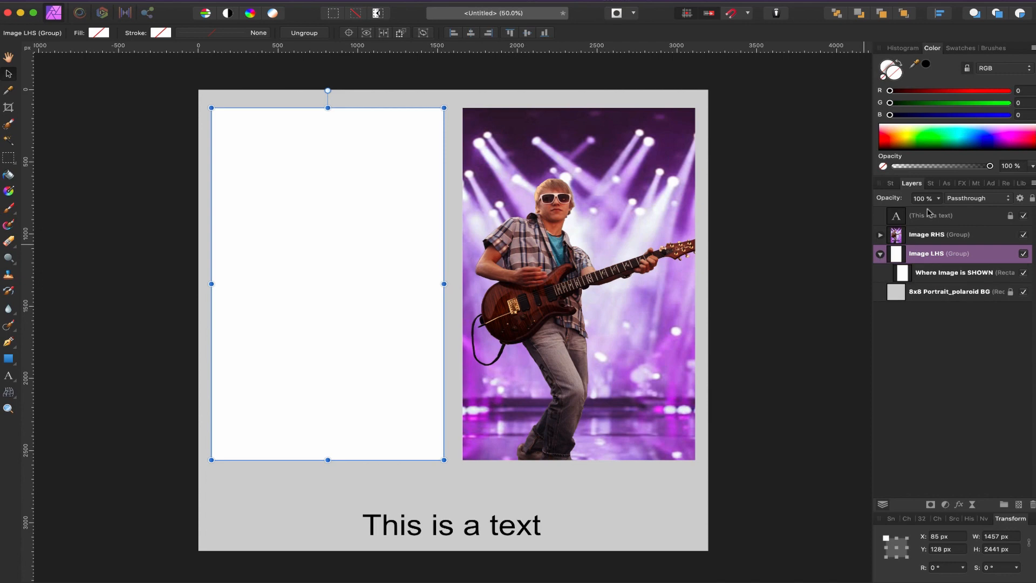
{"action": "left_click", "coordinate": [929, 185]}
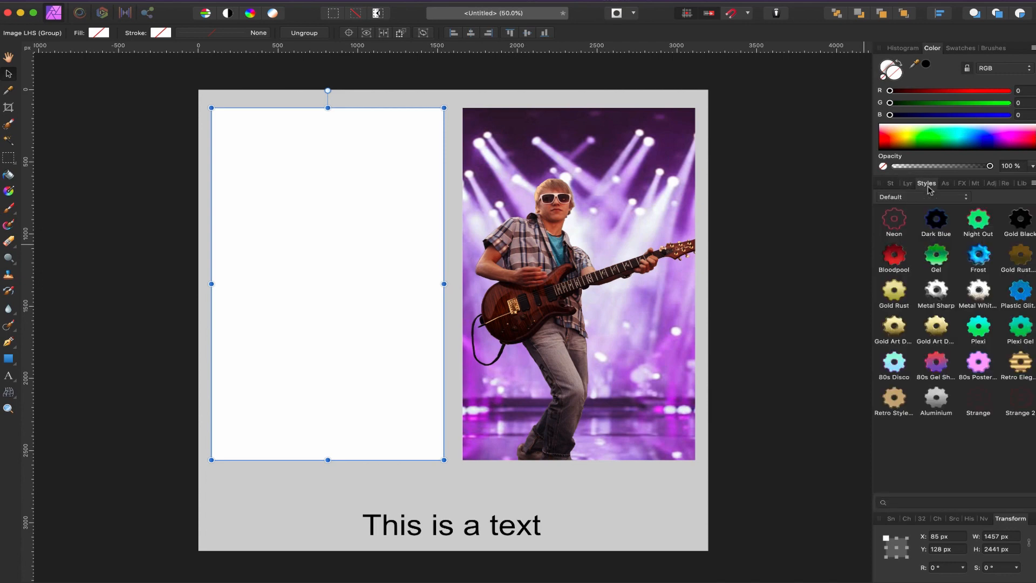
{"action": "left_click", "coordinate": [891, 184]}
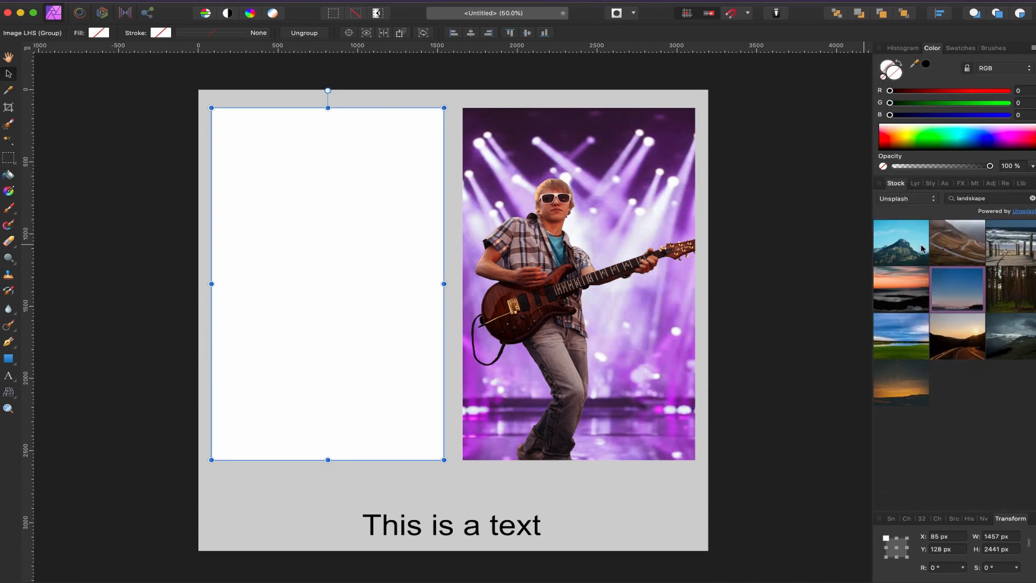
{"action": "left_click", "coordinate": [987, 198]}
{"action": "type", "text": "PORTRAIT"}
{"action": "key", "text": "Return"}
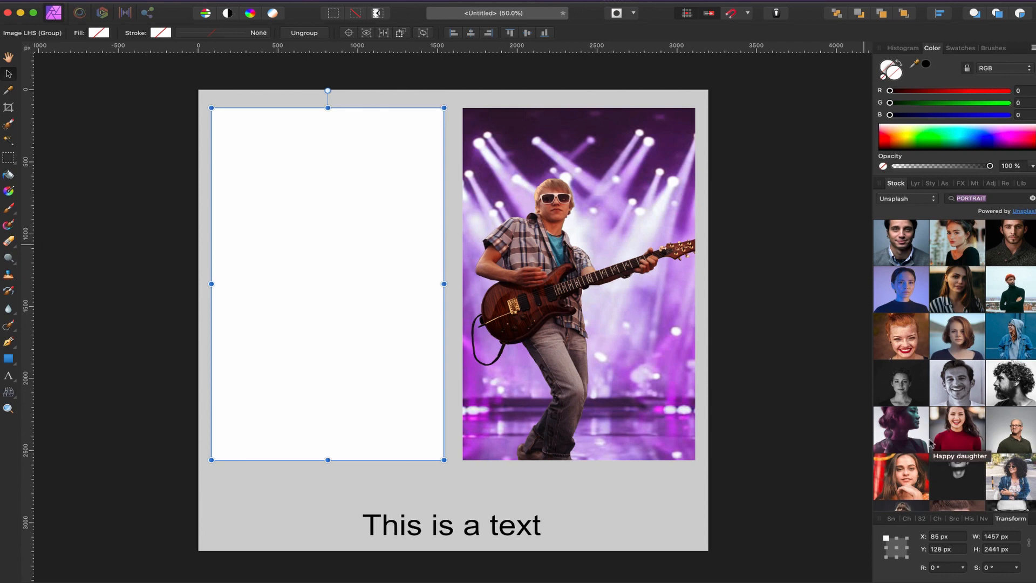
Step: Place the blue-lit portrait of the woman and scale it to about 2036 × 2546 px (62%) over the left placeholder
{"action": "left_click_drag", "start_coordinate": [914, 292], "coordinate": [354, 277]}
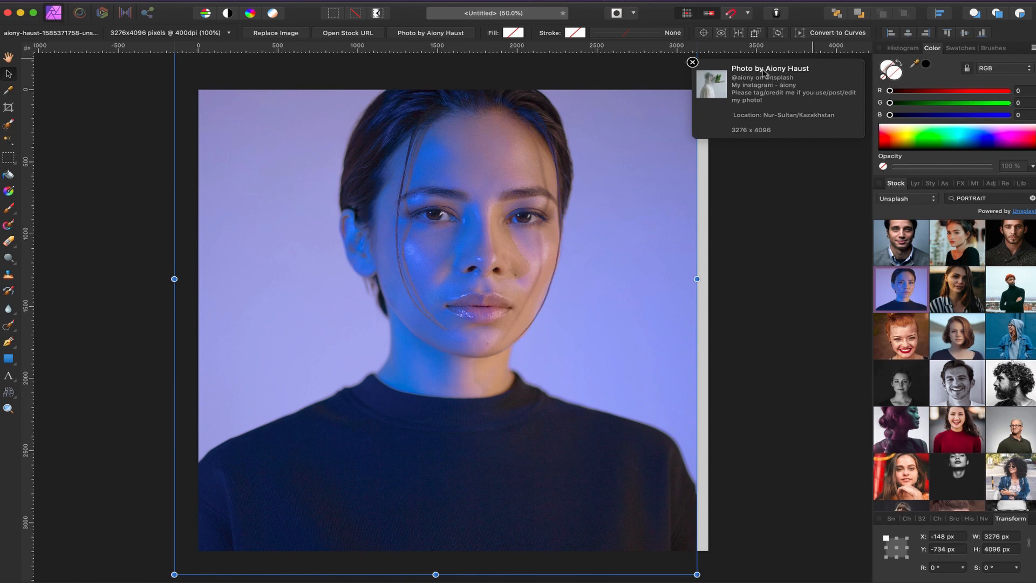
{"action": "left_click", "coordinate": [692, 62]}
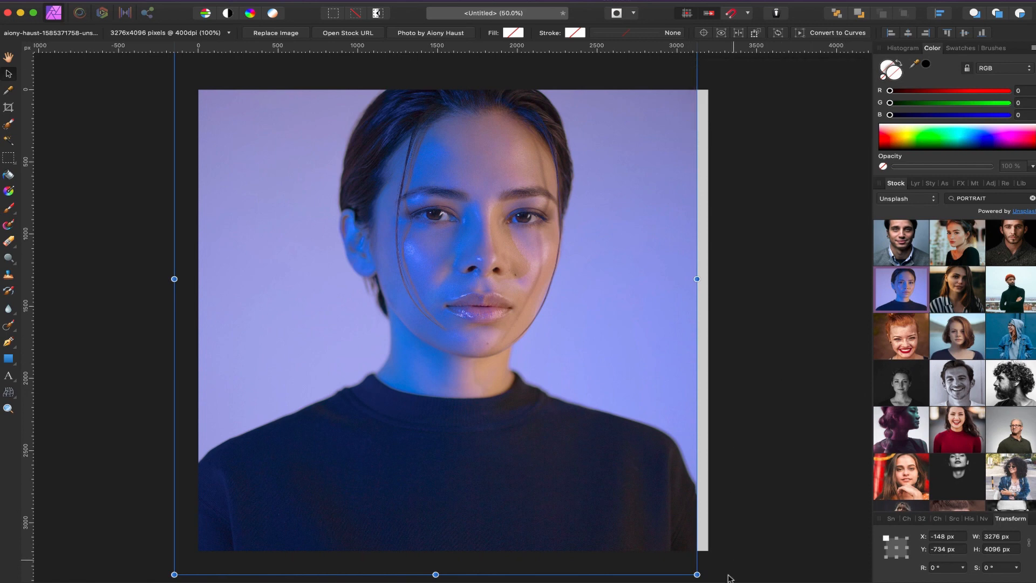
{"action": "left_click_drag", "start_coordinate": [696, 575], "coordinate": [573, 479]}
{"action": "left_click_drag", "start_coordinate": [477, 331], "coordinate": [400, 331]}
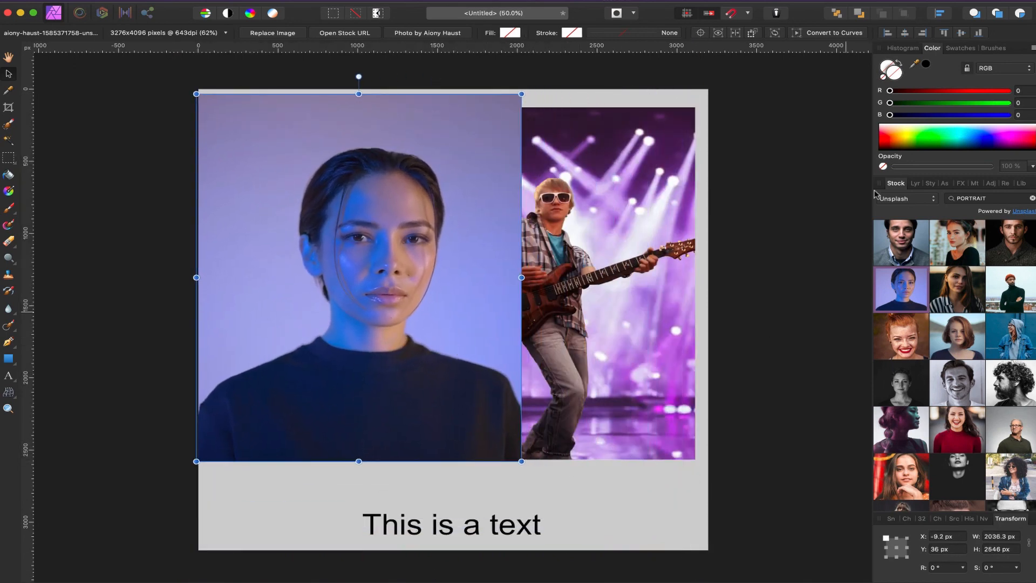
Step: Clip the portrait inside the "Where Image is SHOWN" rectangle of "Image LHS" and move it to about X -308 px, Y 61 px
{"action": "left_click_drag", "start_coordinate": [899, 183], "coordinate": [927, 185]}
{"action": "left_click", "coordinate": [890, 185]}
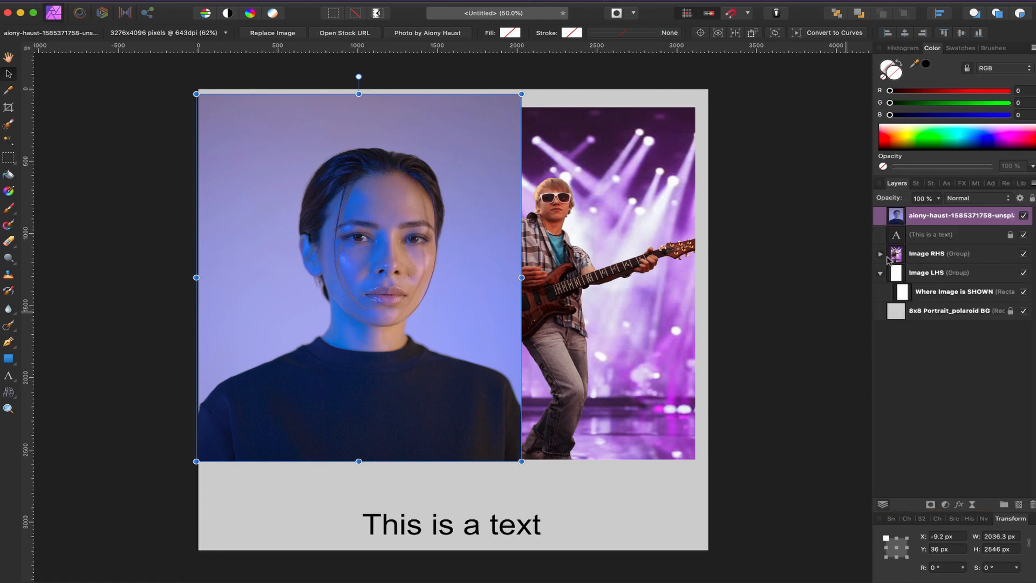
{"action": "left_click", "coordinate": [880, 273]}
{"action": "left_click", "coordinate": [880, 273]}
{"action": "left_click_drag", "start_coordinate": [910, 233], "coordinate": [922, 301]}
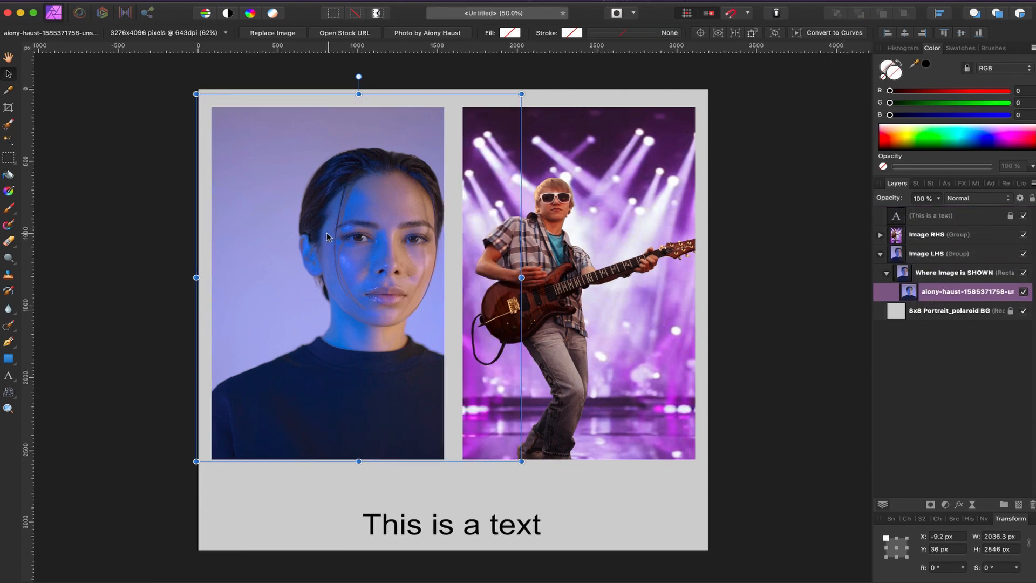
{"action": "left_click_drag", "start_coordinate": [391, 273], "coordinate": [344, 277]}
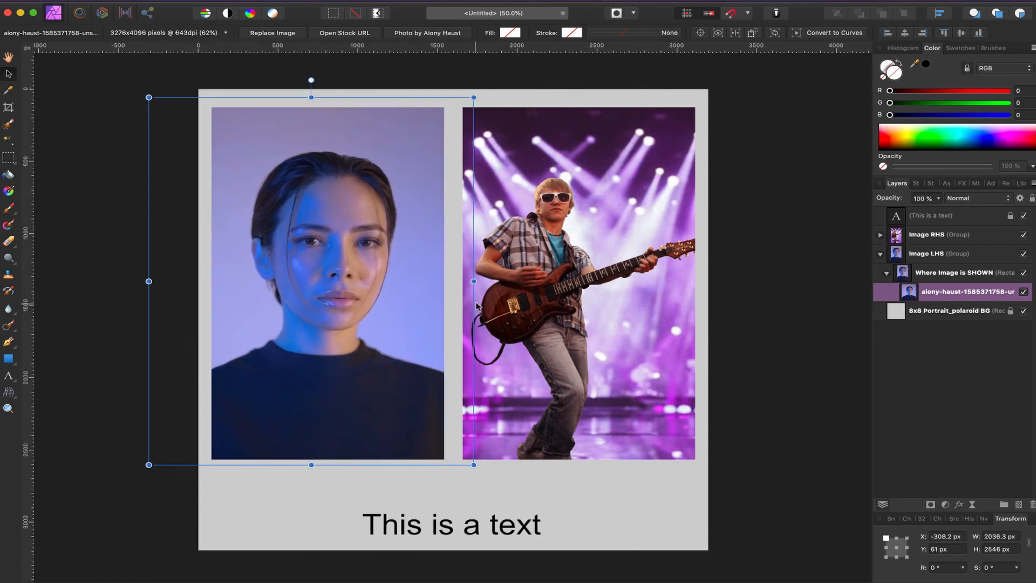
{"action": "left_click", "coordinate": [822, 307]}
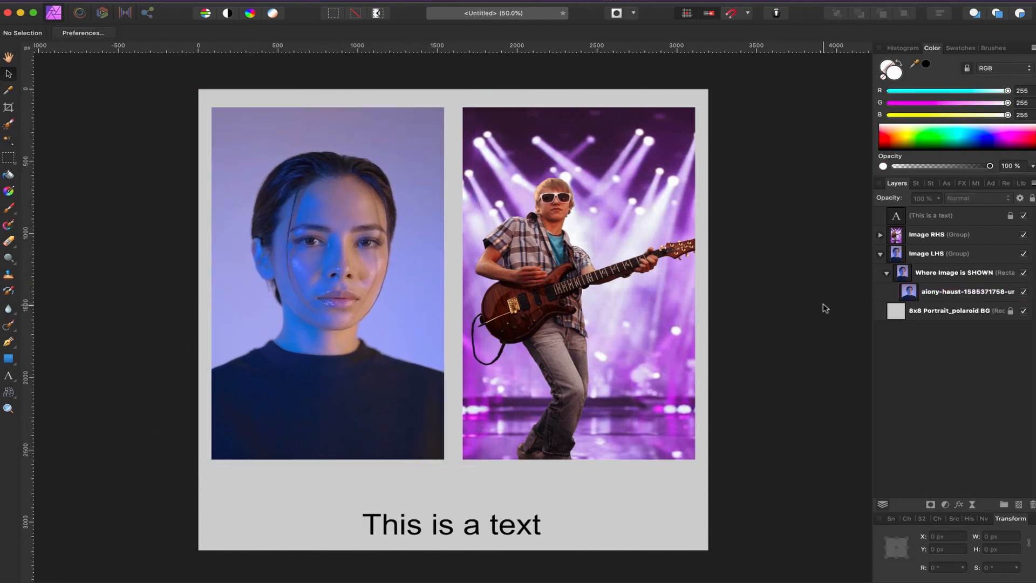
Step: Rename the clipped portrait layer in the "Image LHS" group as "REPLACE"
{"action": "left_click", "coordinate": [881, 253]}
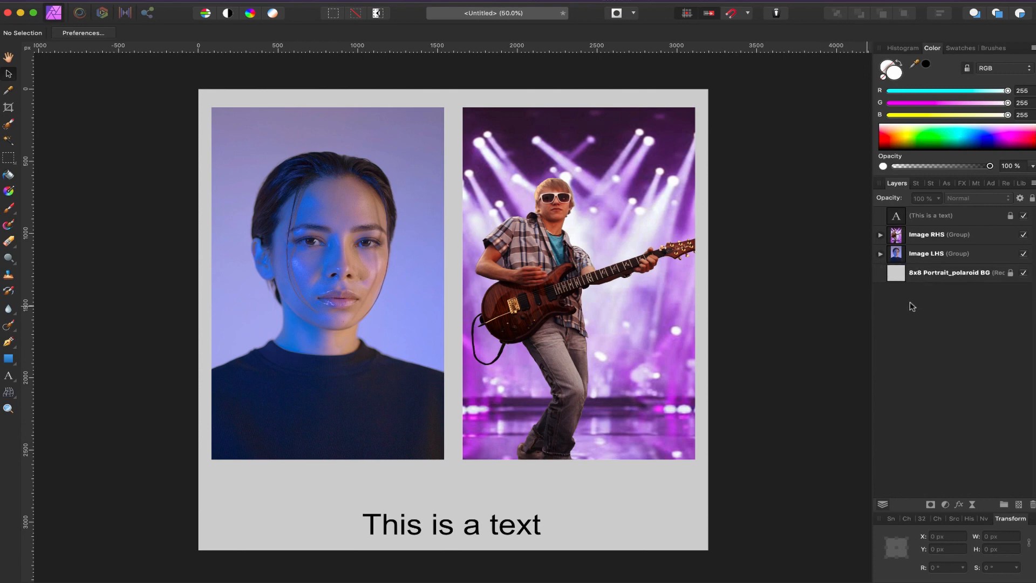
{"action": "left_click", "coordinate": [880, 254]}
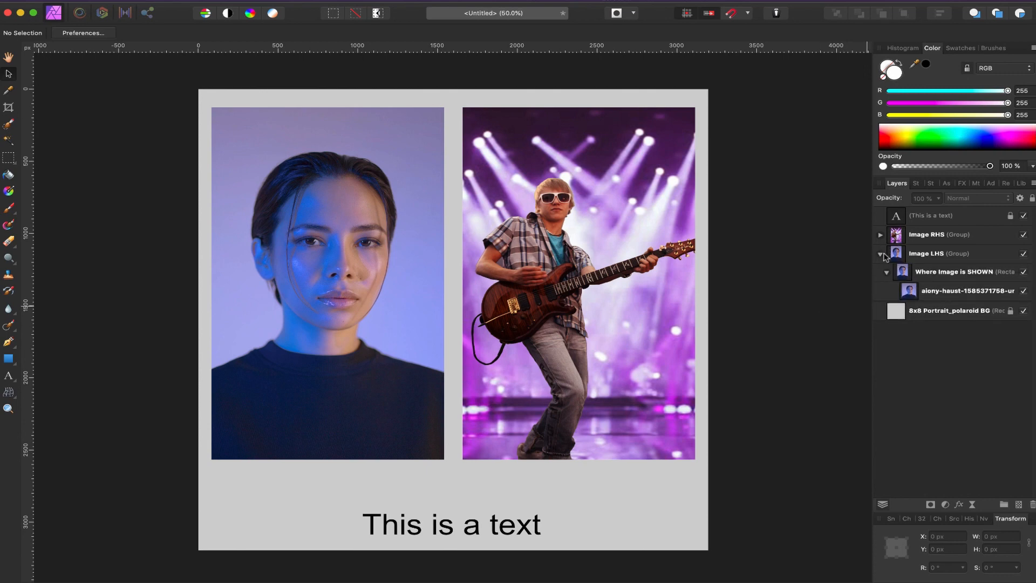
{"action": "left_click", "coordinate": [936, 294]}
{"action": "double_click", "coordinate": [936, 295]}
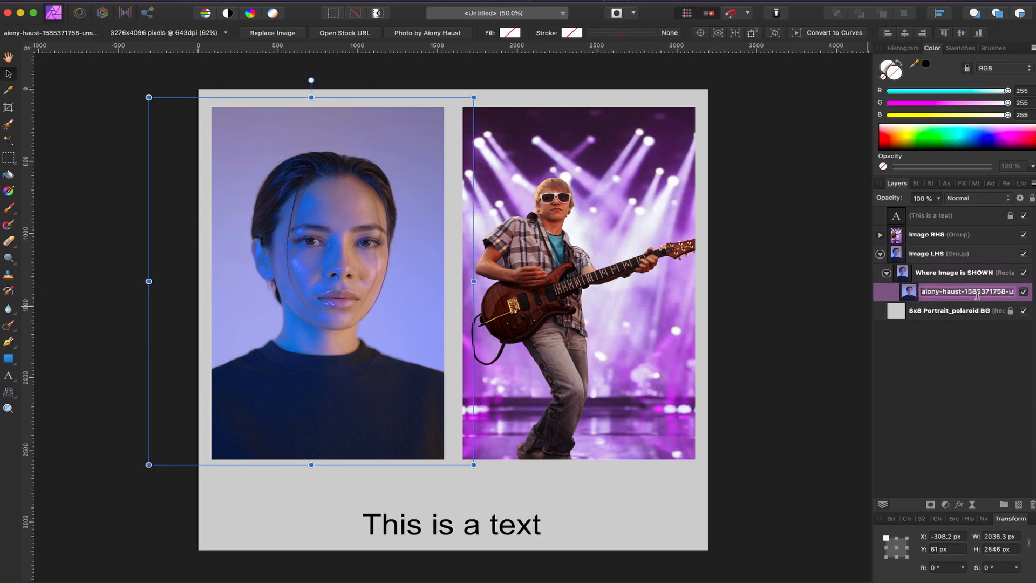
{"action": "type", "text": "REPLACE"}
{"action": "key", "text": "Return"}
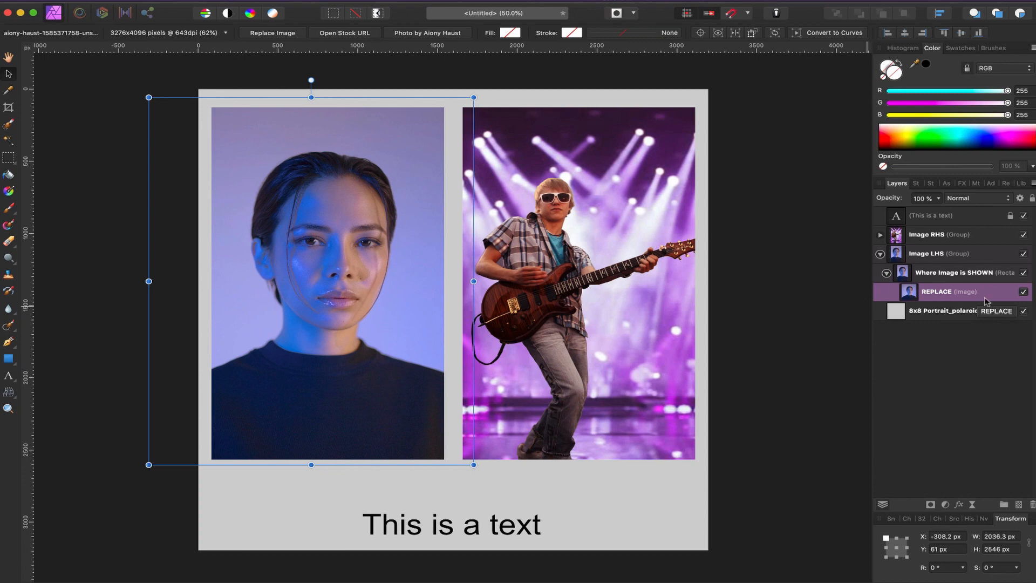
Step: Fill the "8x8 Portrait_polaroid BG" layer with pale lilac (H 272, S 100, L 97) and collapse the "Image LHS" group
{"action": "left_click", "coordinate": [904, 317]}
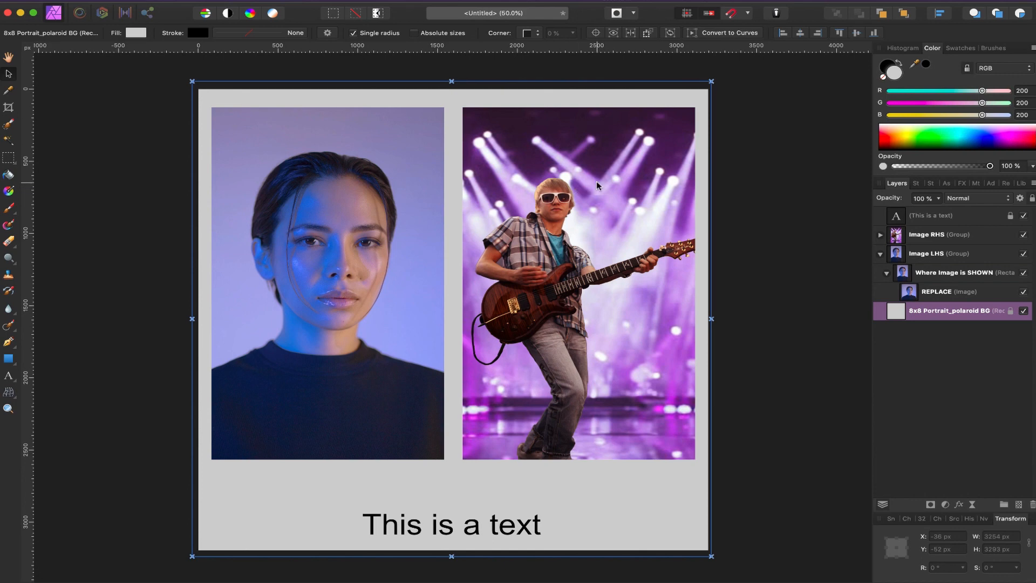
{"action": "left_click", "coordinate": [134, 33]}
{"action": "left_click_drag", "start_coordinate": [195, 145], "coordinate": [183, 183]}
{"action": "left_click_drag", "start_coordinate": [263, 121], "coordinate": [254, 141]}
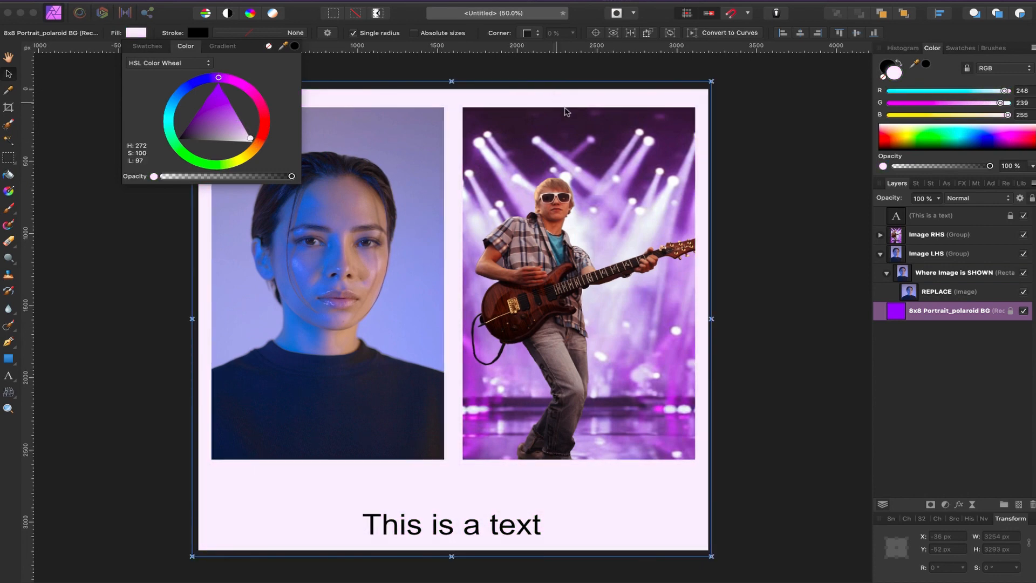
{"action": "left_click", "coordinate": [770, 173]}
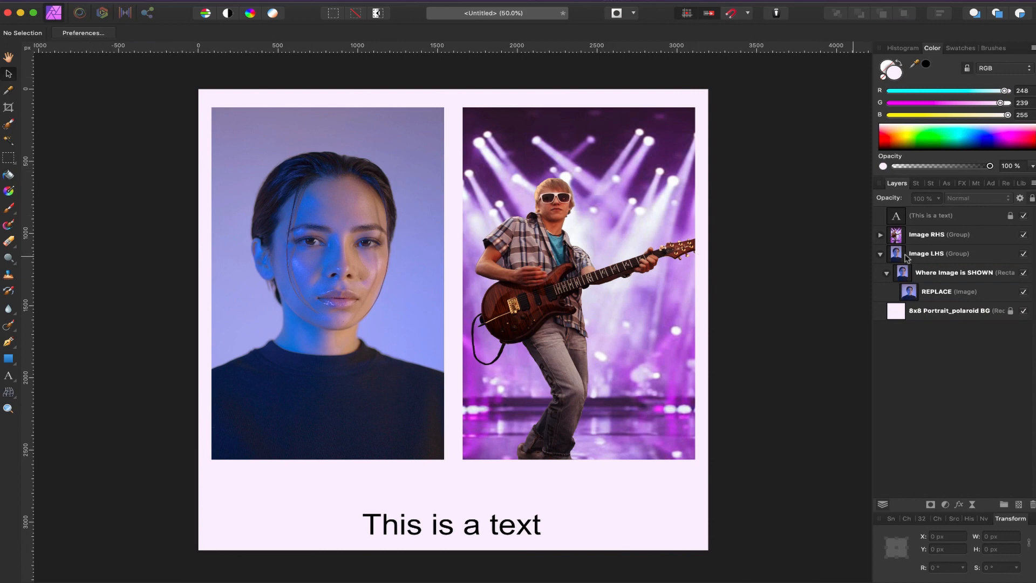
{"action": "left_click", "coordinate": [881, 255]}
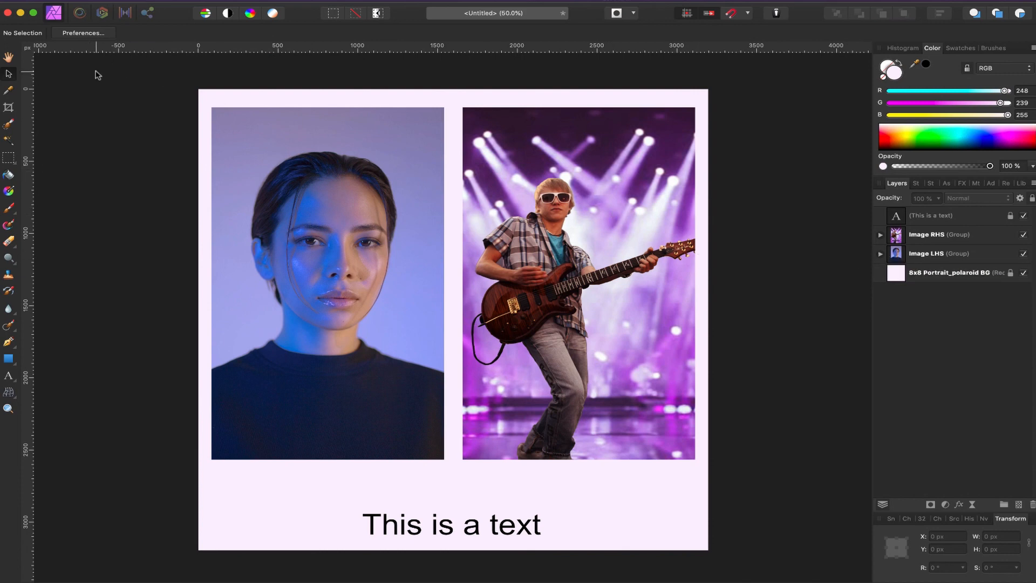
Step: Start exporting the document as a template and choose the "AP- Templates" folder inside Assets on the external 2018- pictures drive
{"action": "left_click", "coordinate": [84, 2]}
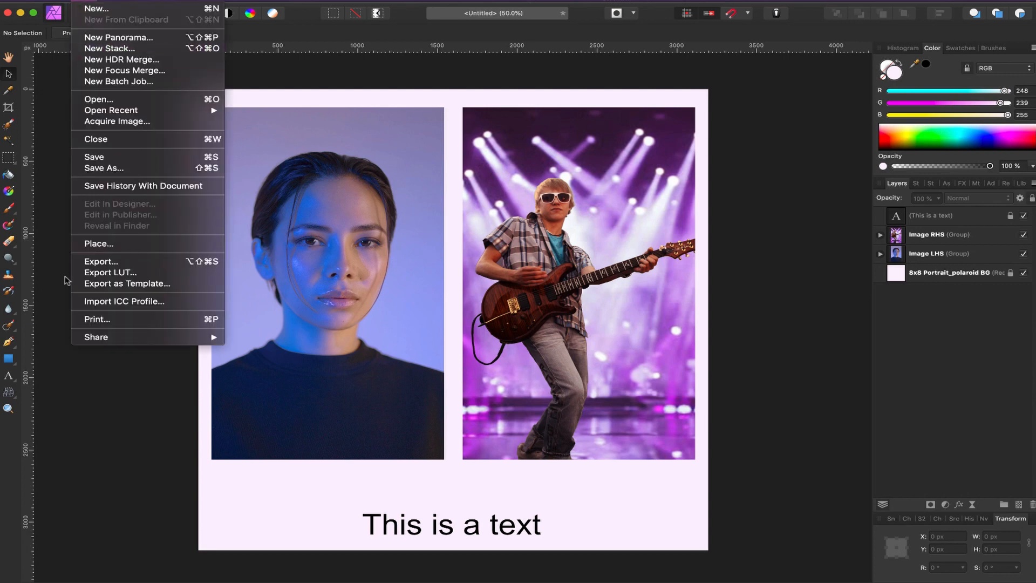
{"action": "left_click", "coordinate": [115, 285]}
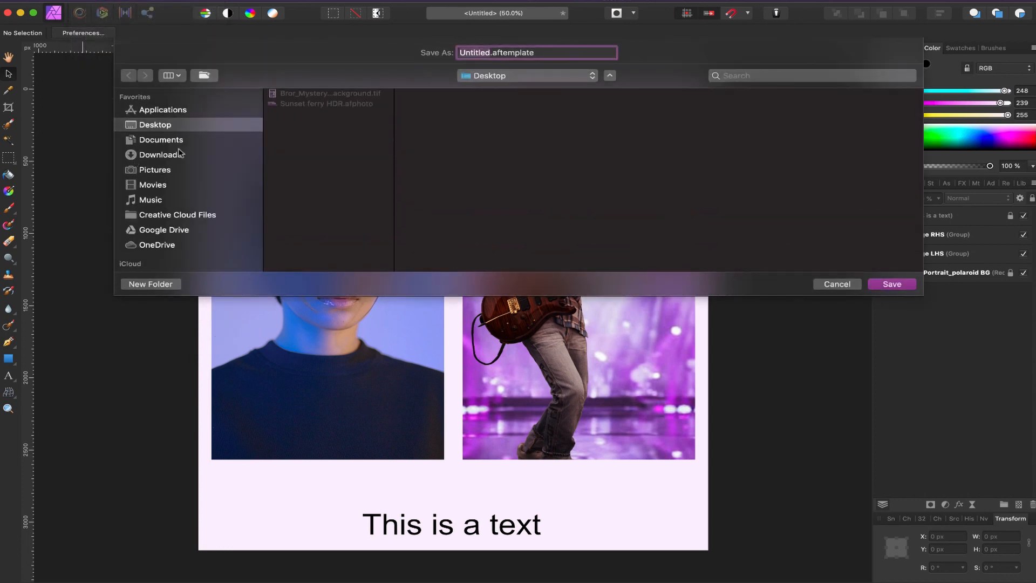
{"action": "scroll", "coordinate": [183, 152], "scroll_direction": "down", "scroll_amount": 5}
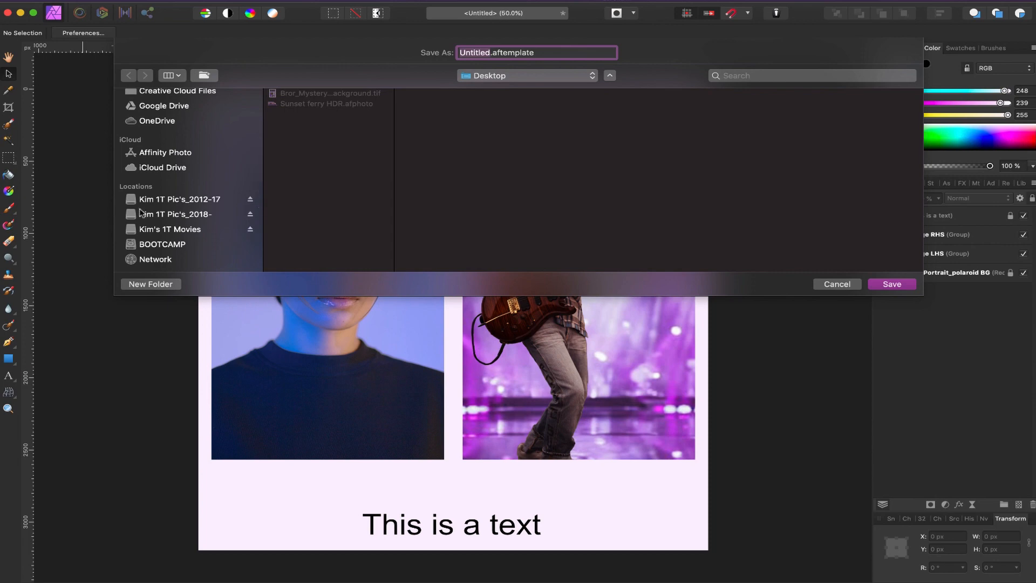
{"action": "left_click", "coordinate": [165, 215]}
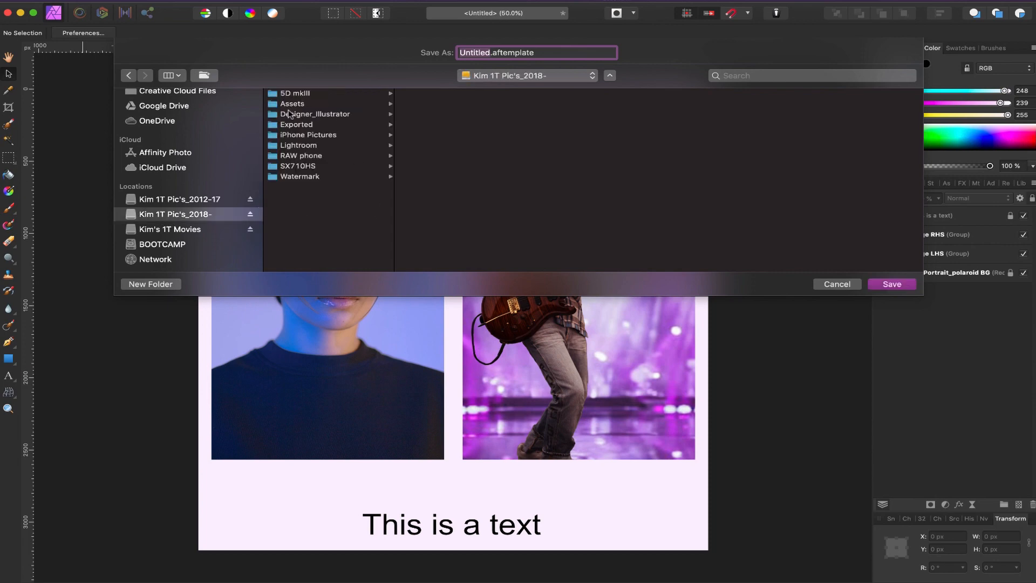
{"action": "left_click", "coordinate": [291, 106]}
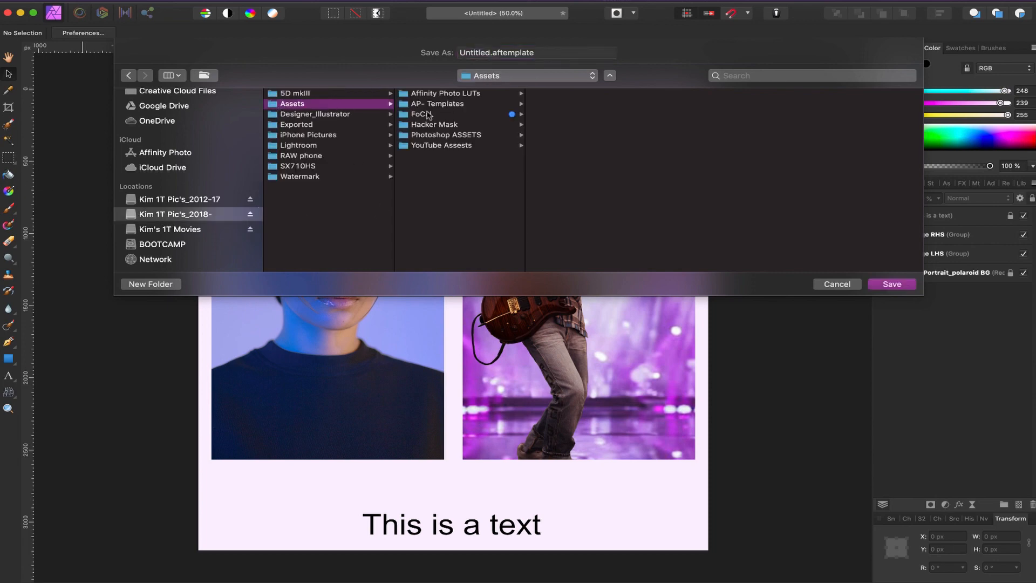
{"action": "left_click", "coordinate": [427, 106]}
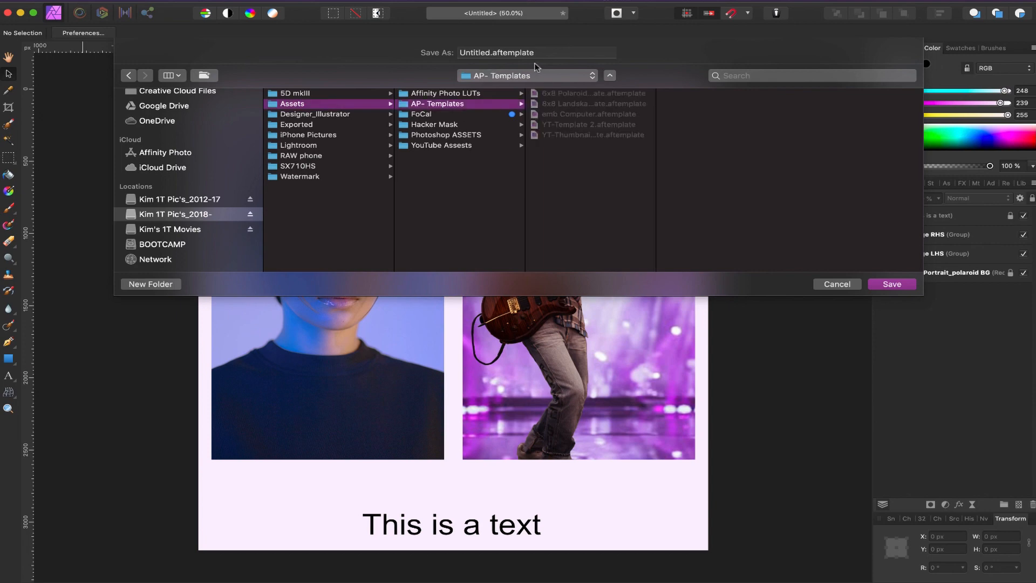
Step: Name the template file "8x8 Polaroid Portrait Template" and save it
{"action": "left_click", "coordinate": [492, 52]}
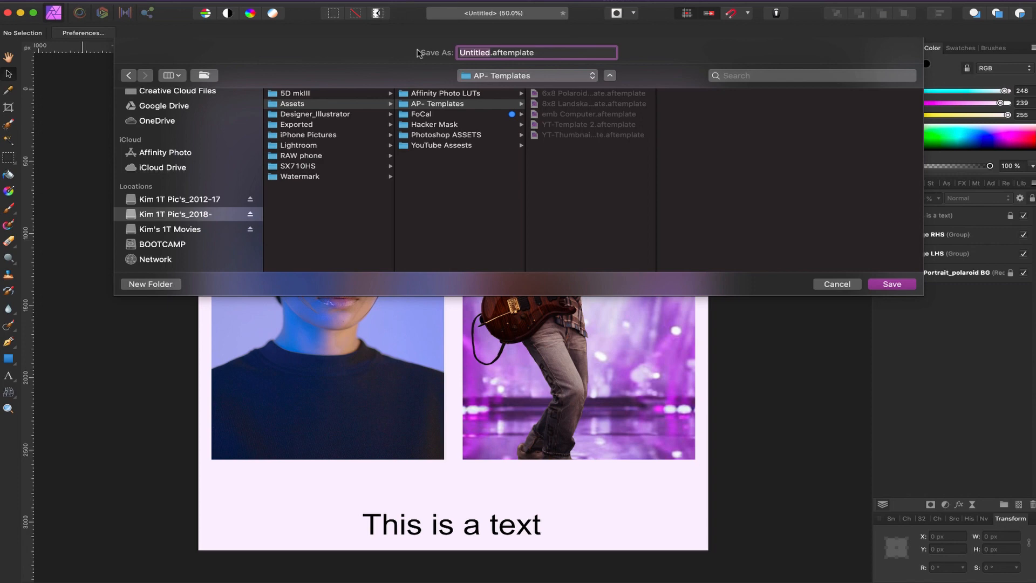
{"action": "type", "text": "8x8"}
{"action": "key", "text": "BackSpace"}
{"action": "key", "text": "BackSpace"}
{"action": "key", "text": "BackSpace"}
{"action": "type", "text": "8x8"}
{"action": "type", "text": " Pola"}
{"action": "type", "text": "roid"}
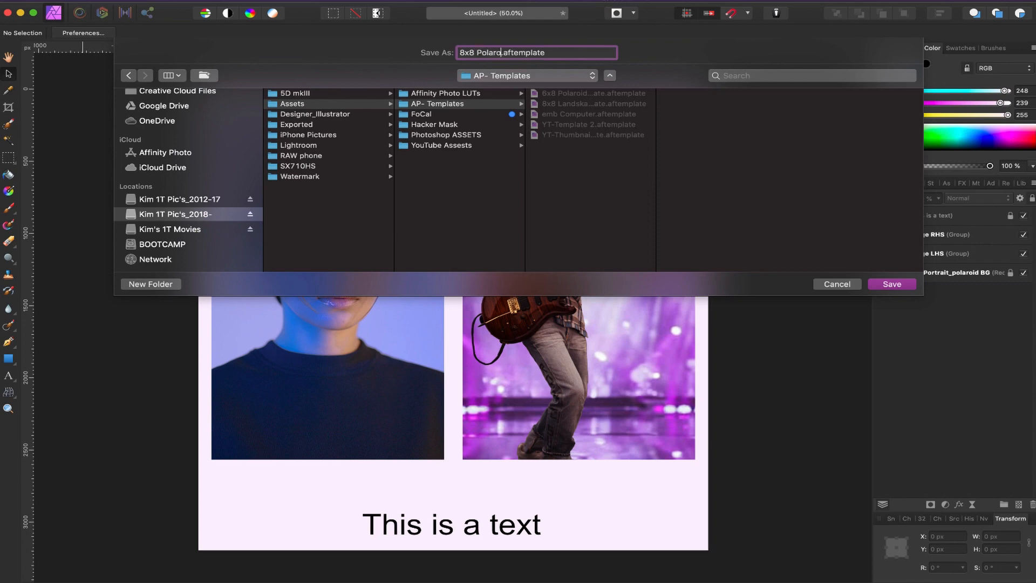
{"action": "type", "text": " Portrait Template"}
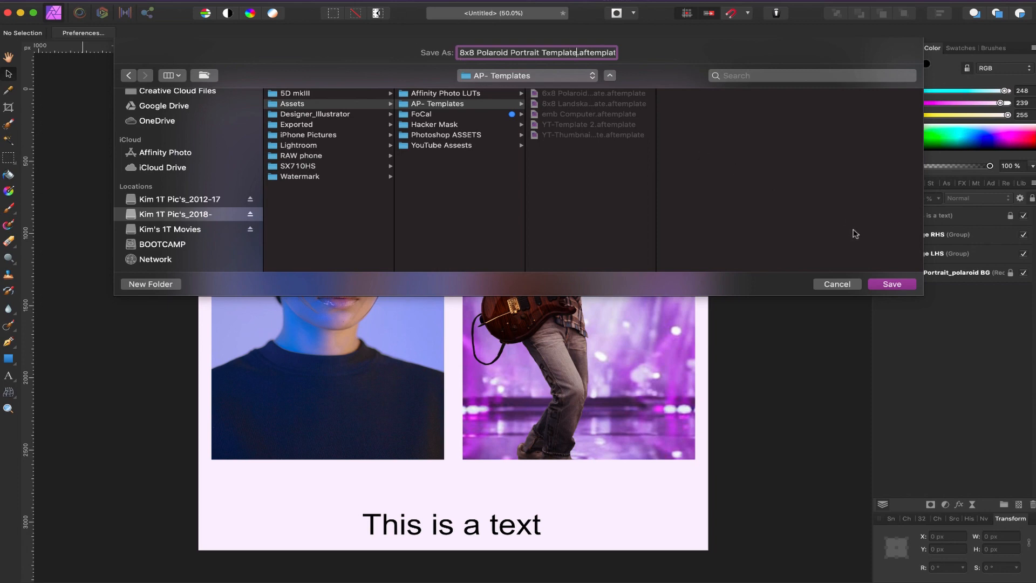
{"action": "left_click", "coordinate": [883, 284]}
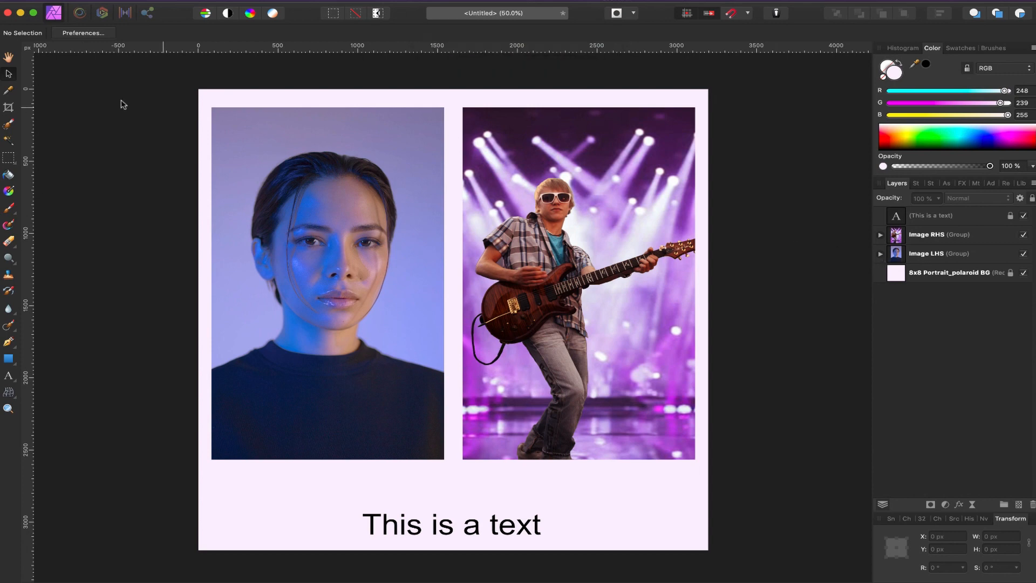
Step: Close the untitled document without saving and reopen Affinity Photo
{"action": "left_click", "coordinate": [8, 13]}
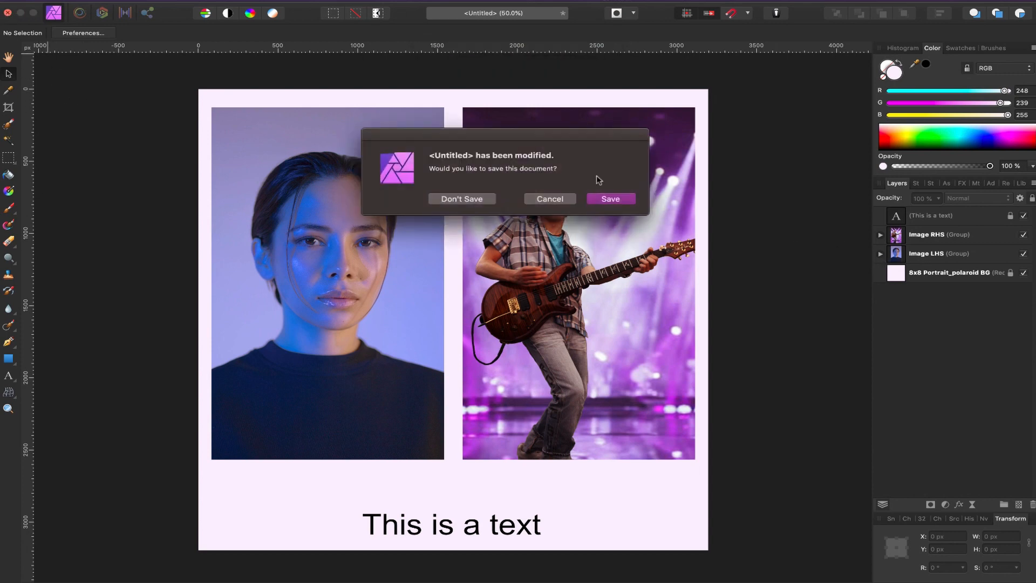
{"action": "left_click", "coordinate": [458, 201]}
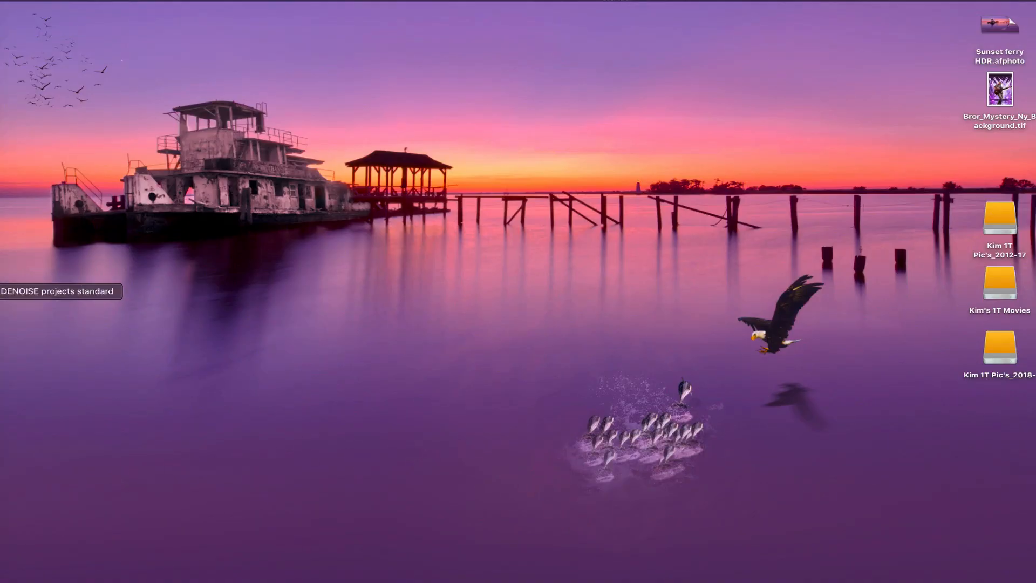
{"action": "right_click", "coordinate": [1, 264]}
{"action": "left_click", "coordinate": [26, 273]}
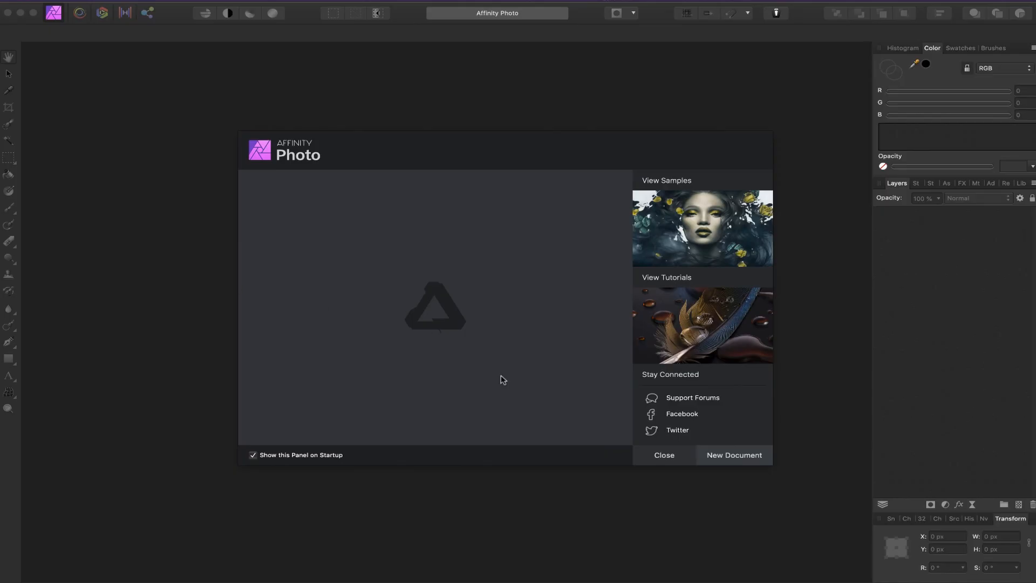
Step: Create a new document from the "8x8 Polaroid Portrait Template"
{"action": "left_click", "coordinate": [716, 455]}
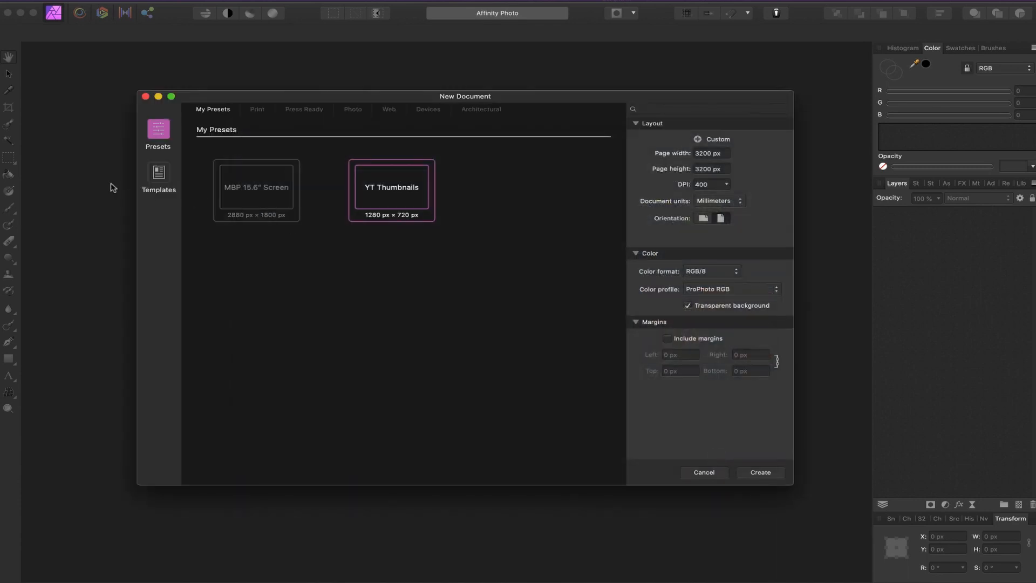
{"action": "left_click", "coordinate": [157, 184]}
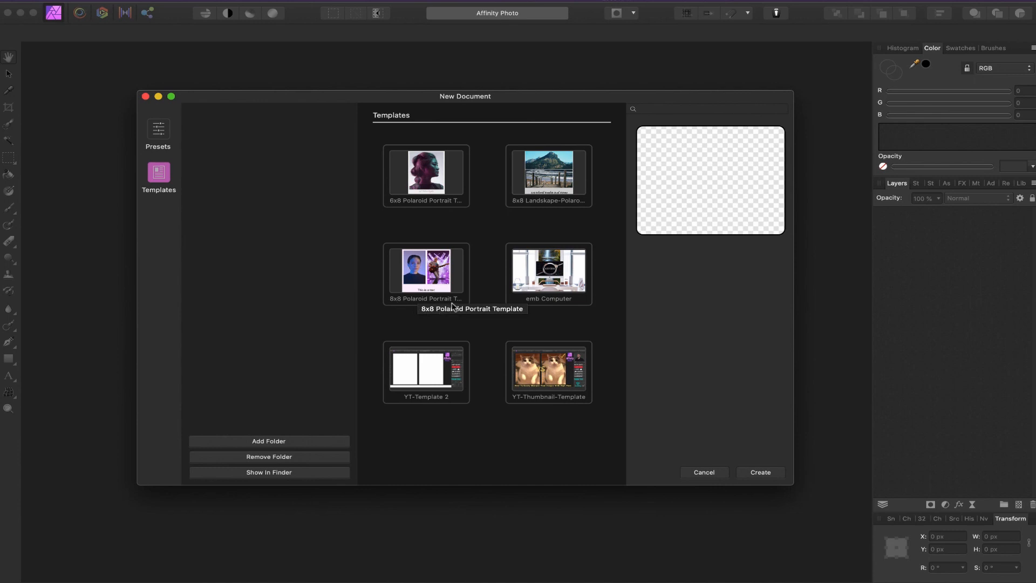
{"action": "left_click", "coordinate": [423, 273]}
{"action": "double_click", "coordinate": [422, 272]}
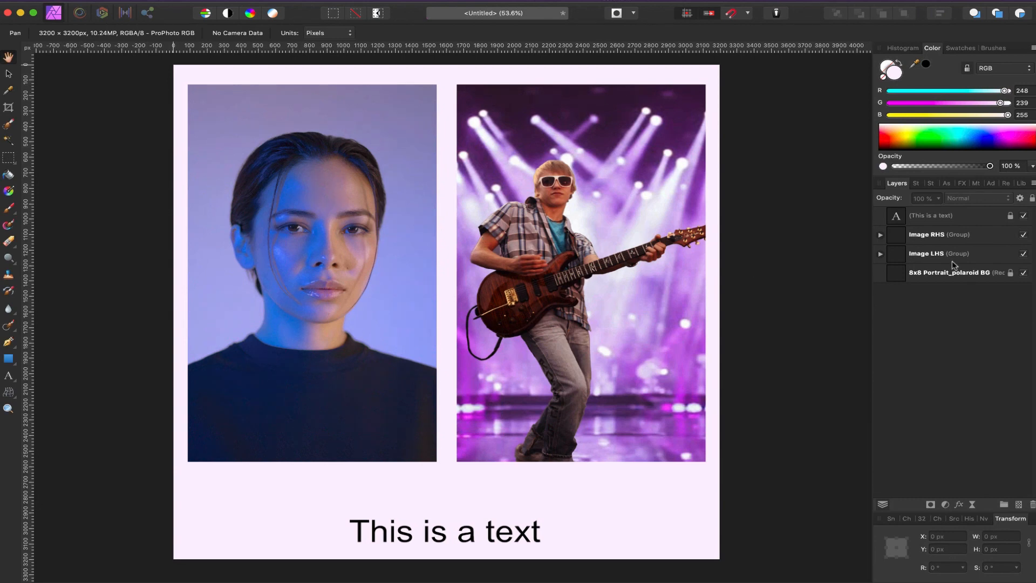
Step: Expand the "Image LHS" group down to its REPLACE image, search Unsplash stock for "portrait" and place the curly-haired bearded man's profile photo on the page
{"action": "left_click", "coordinate": [880, 254]}
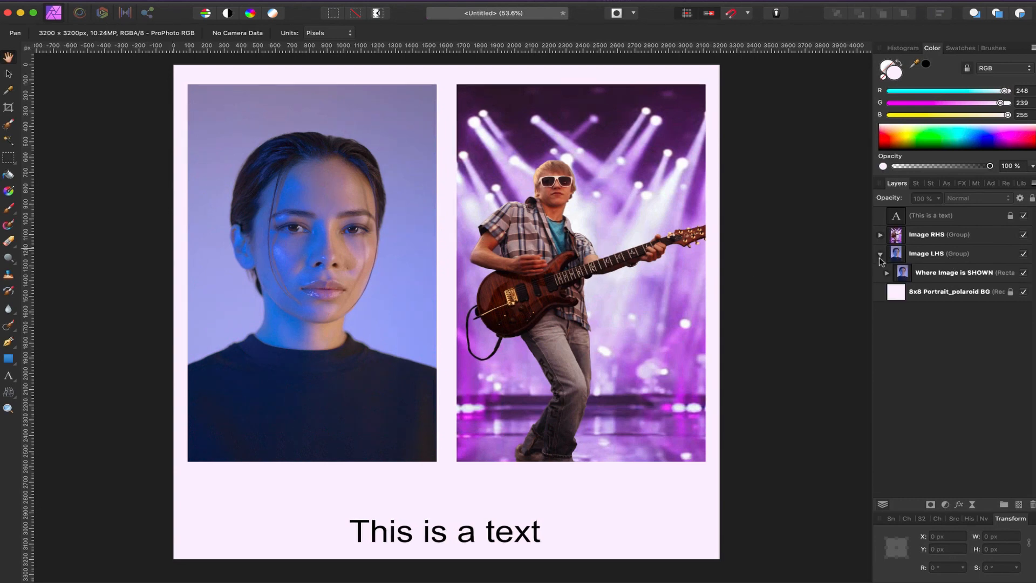
{"action": "left_click", "coordinate": [887, 273]}
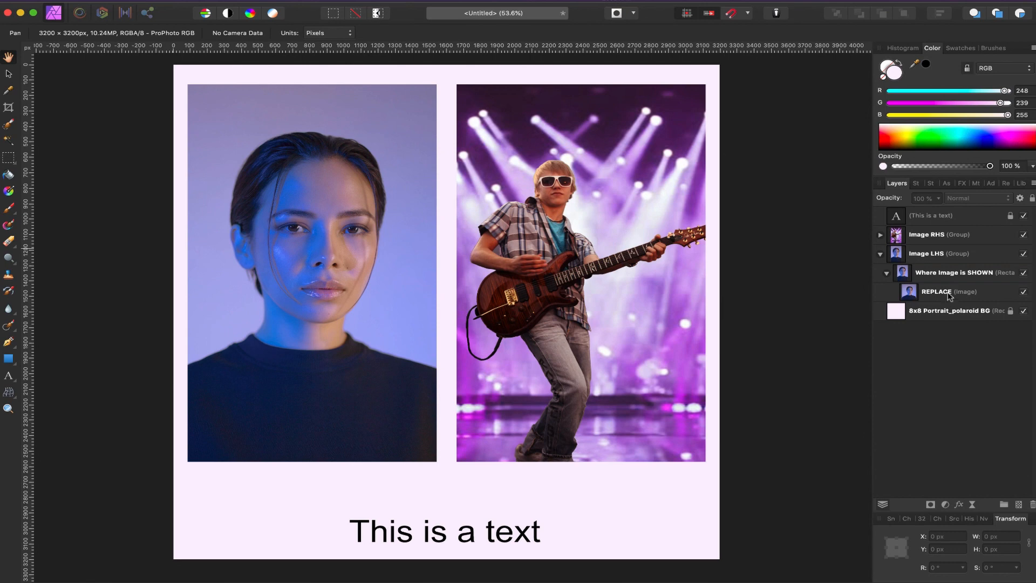
{"action": "left_click", "coordinate": [929, 184]}
{"action": "left_click", "coordinate": [977, 200]}
{"action": "type", "text": "portrait"}
{"action": "key", "text": "Return"}
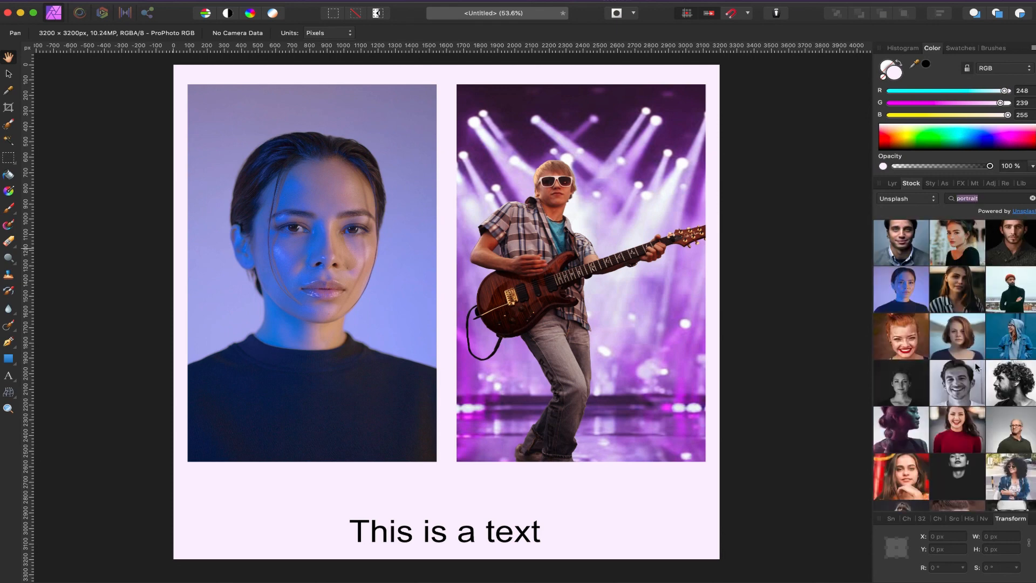
{"action": "left_click_drag", "start_coordinate": [1019, 389], "coordinate": [388, 300]}
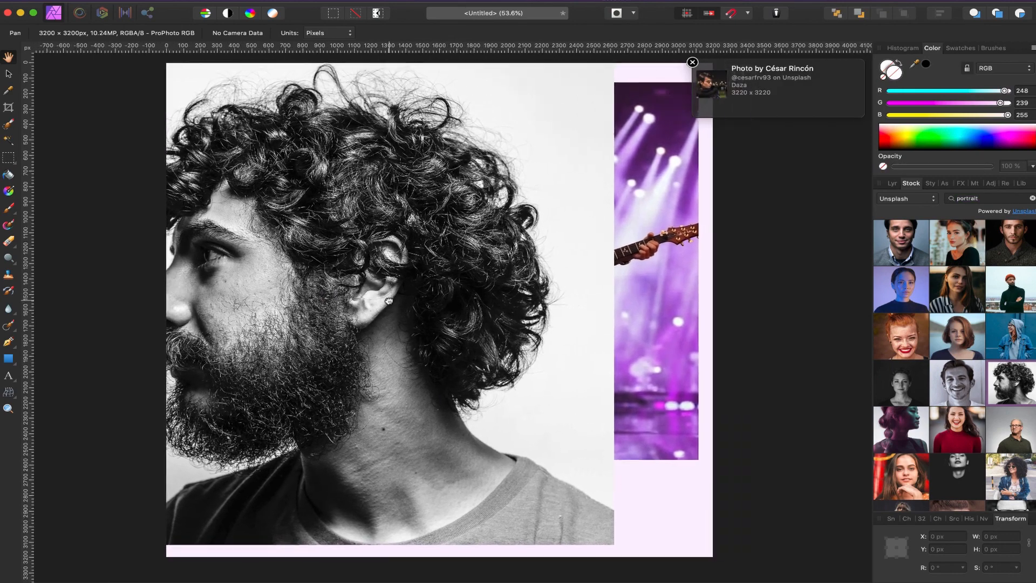
Step: Dismiss the photo credit and nest the new photo inside "Where Image is SHOWN", directly above the REPLACE image
{"action": "left_click", "coordinate": [892, 184]}
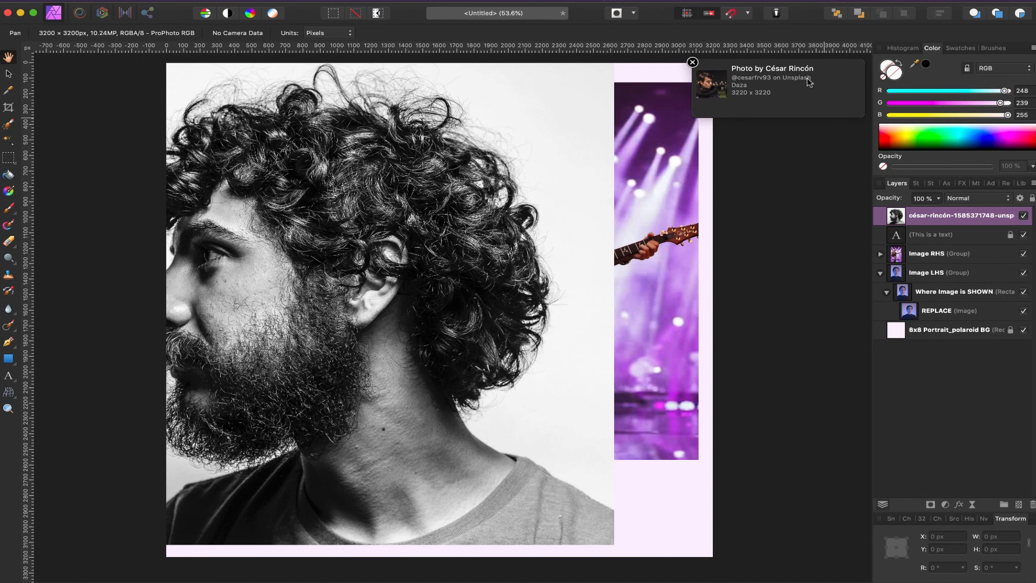
{"action": "left_click", "coordinate": [692, 62]}
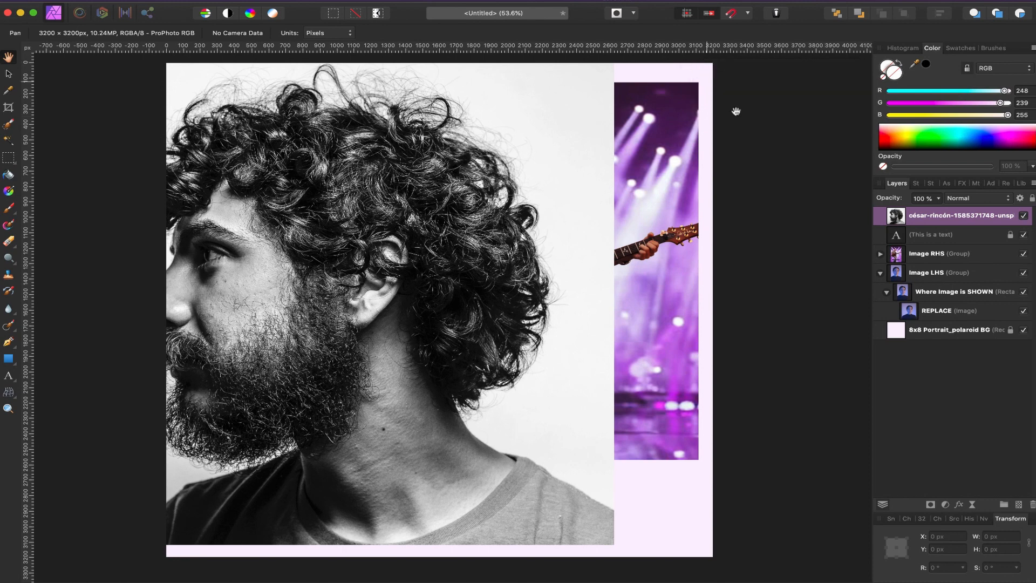
{"action": "left_click_drag", "start_coordinate": [902, 217], "coordinate": [935, 303]}
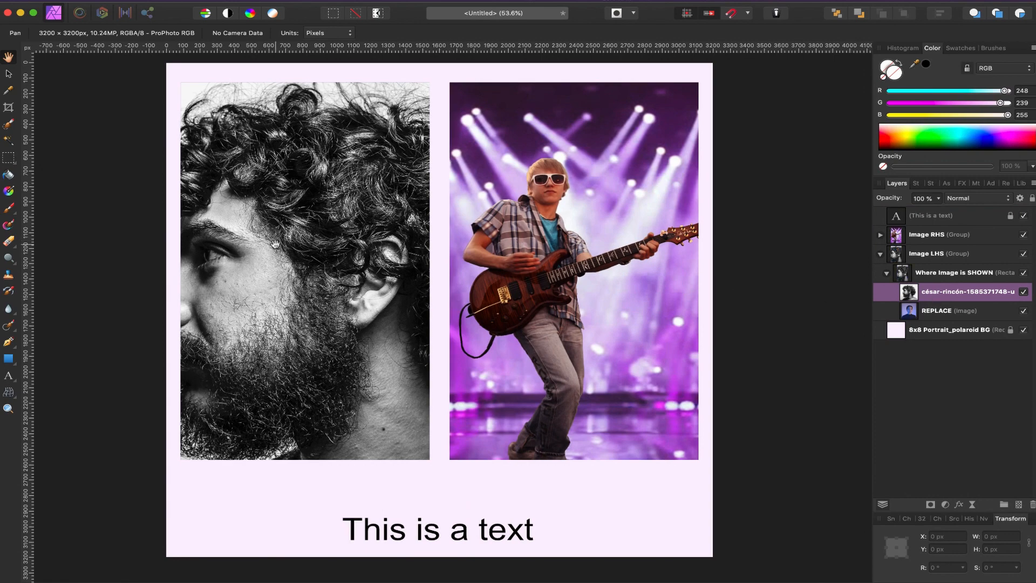
Step: Scale the nested photo to about 2474 px square, position it at about X -291, Y 83 px to frame the face, and deselect it
{"action": "key", "text": "v"}
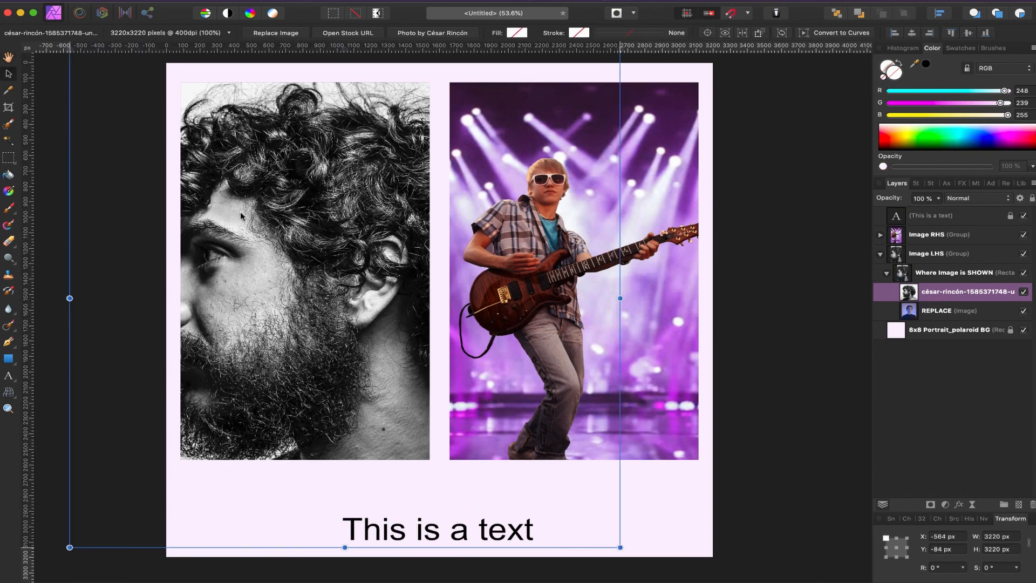
{"action": "left_click_drag", "start_coordinate": [224, 211], "coordinate": [272, 211]}
{"action": "left_click_drag", "start_coordinate": [656, 555], "coordinate": [593, 497]}
{"action": "left_click_drag", "start_coordinate": [359, 382], "coordinate": [304, 341]}
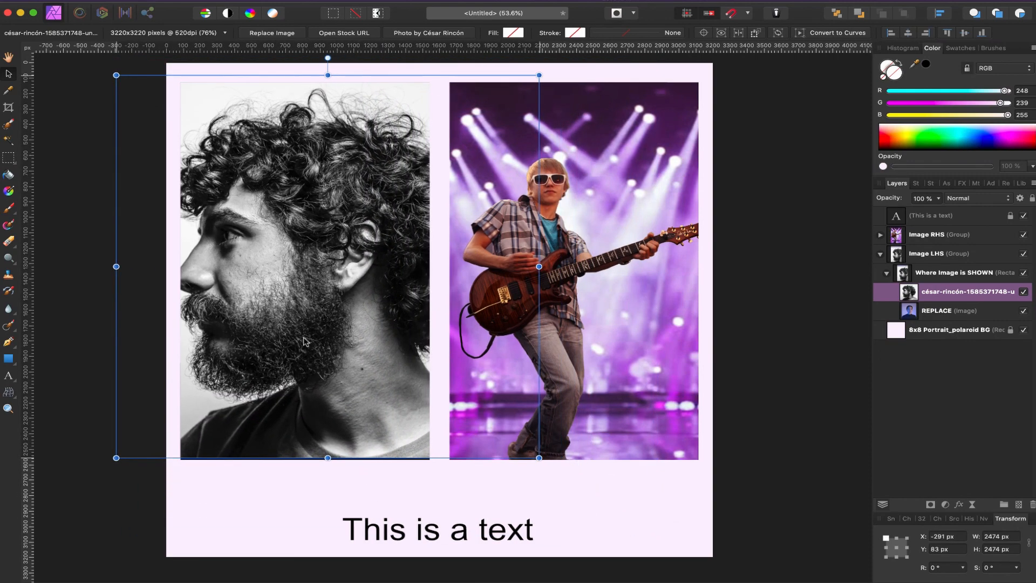
{"action": "left_click", "coordinate": [831, 363]}
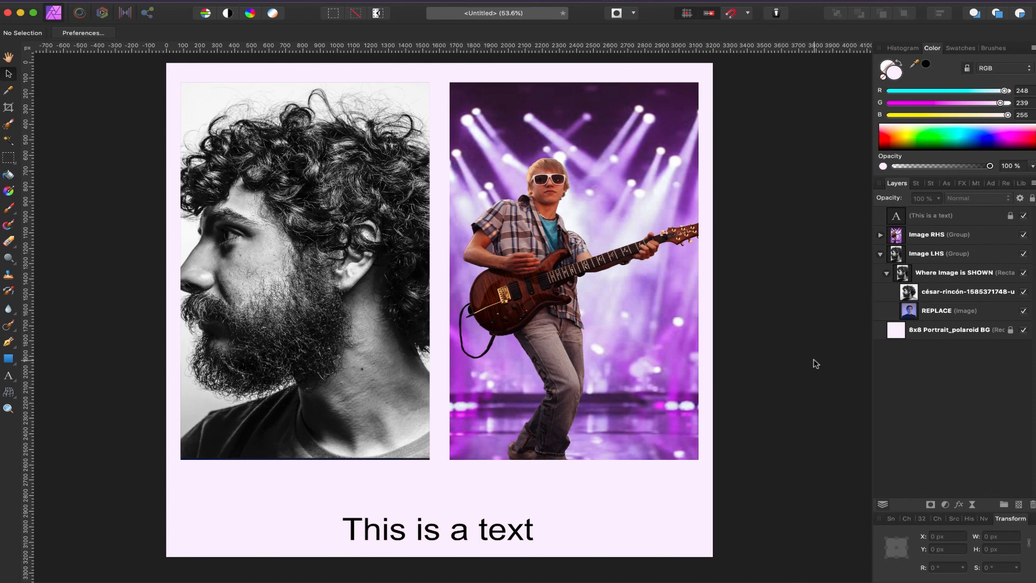